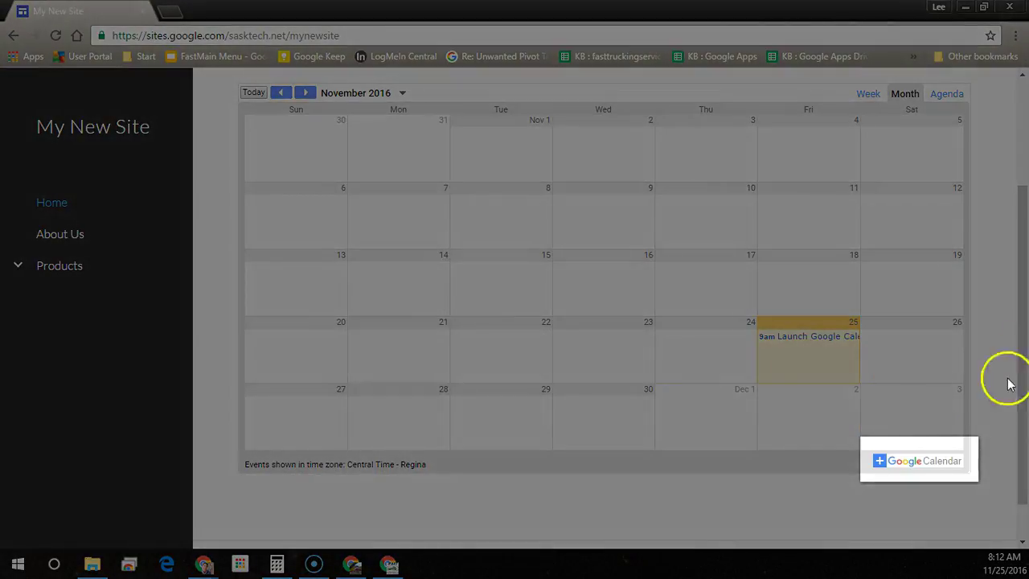
Add My Website Calendar from the published site to the visitor's own Google Calendar.
left_click(955, 464)
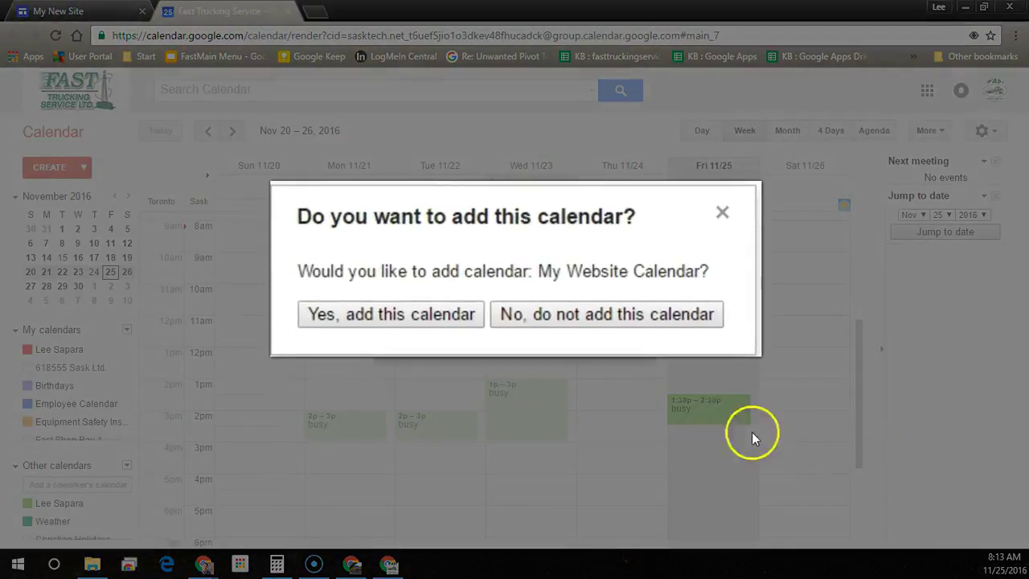
left_click(431, 324)
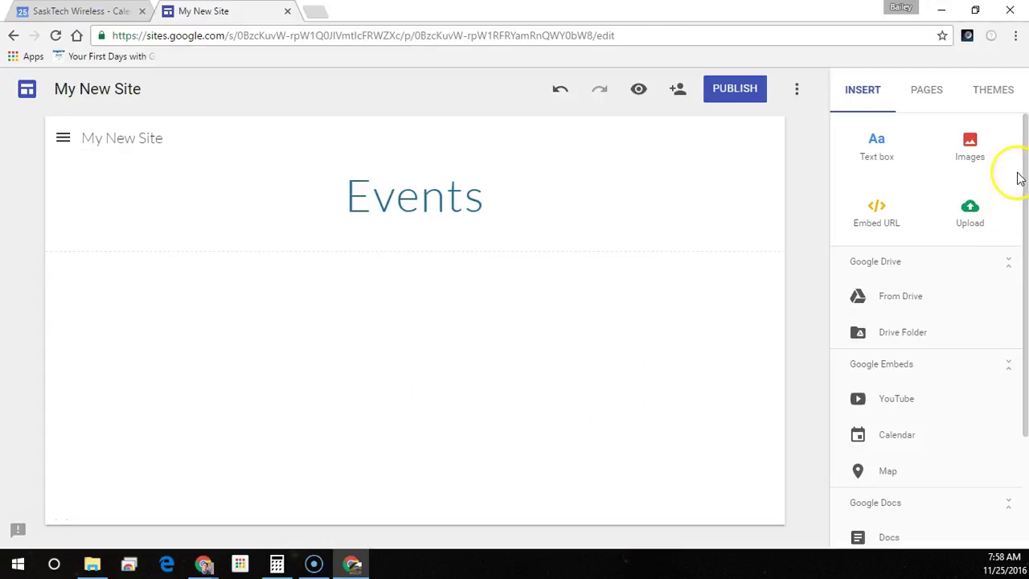
Switch to Google Calendar and start a new calendar named My Website Calendar.
left_click_drag(1019, 158, 1015, 278)
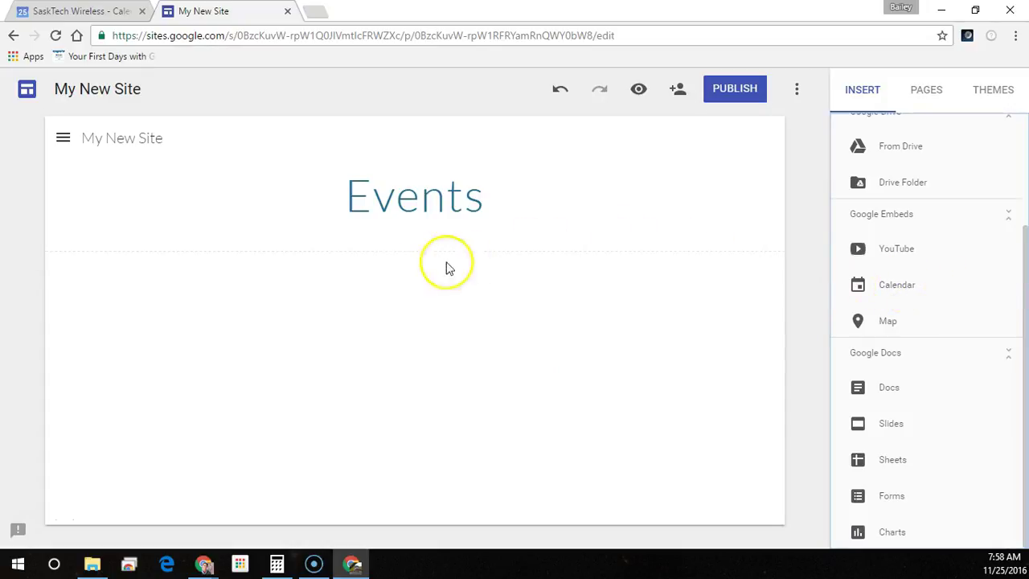
left_click(102, 15)
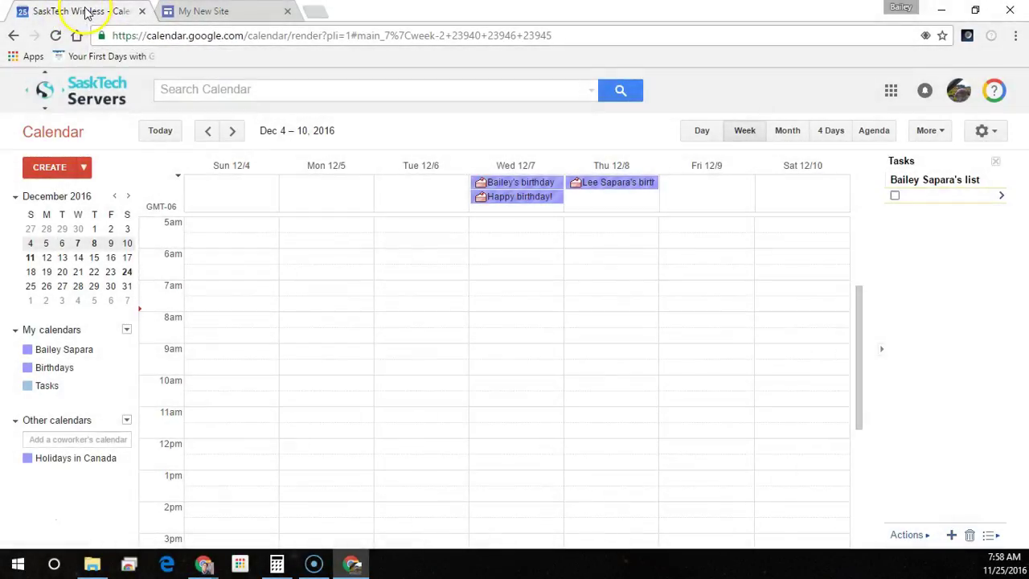
left_click(244, 40)
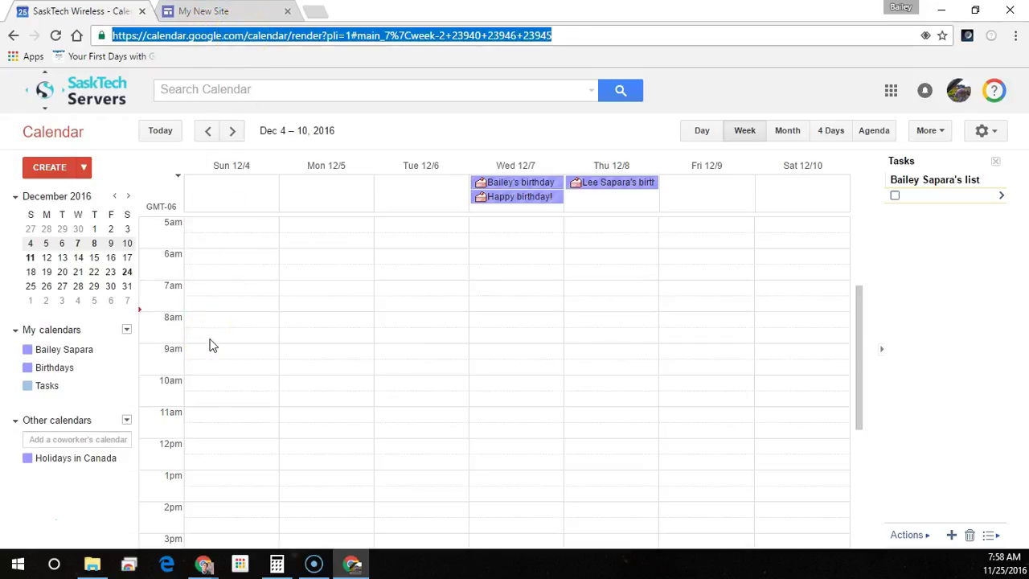
left_click(126, 332)
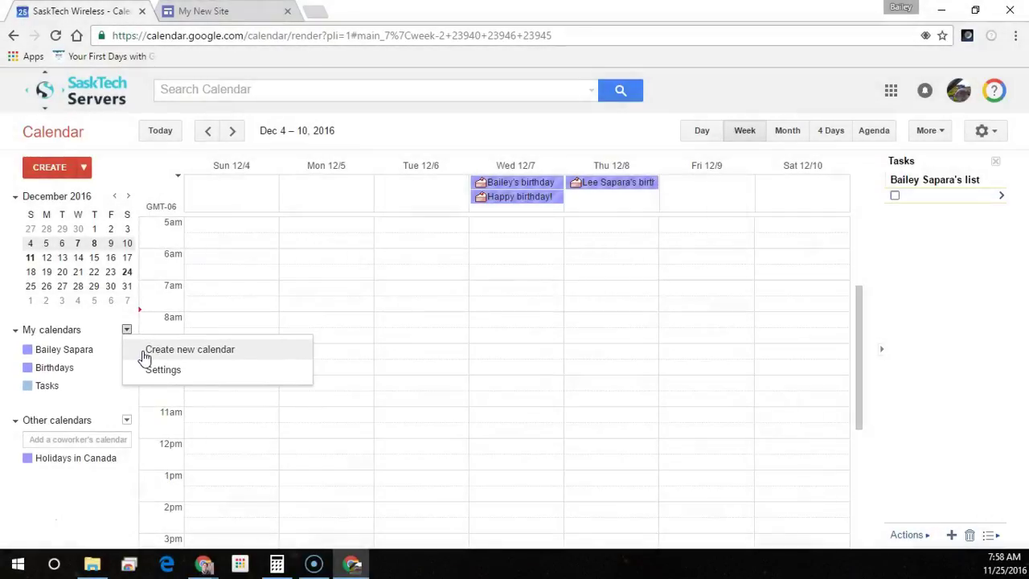
left_click(144, 356)
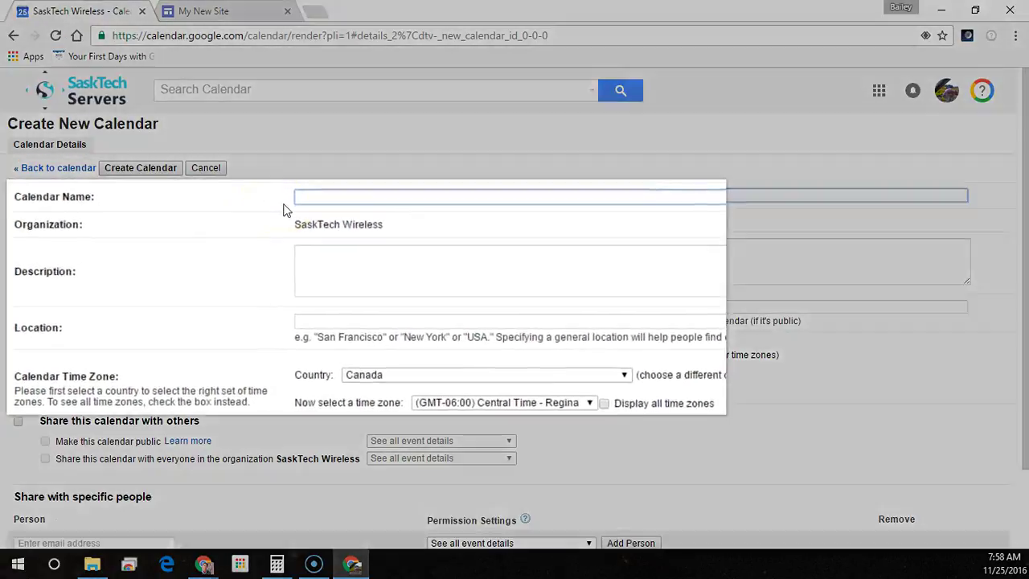
type("My Website Calendar")
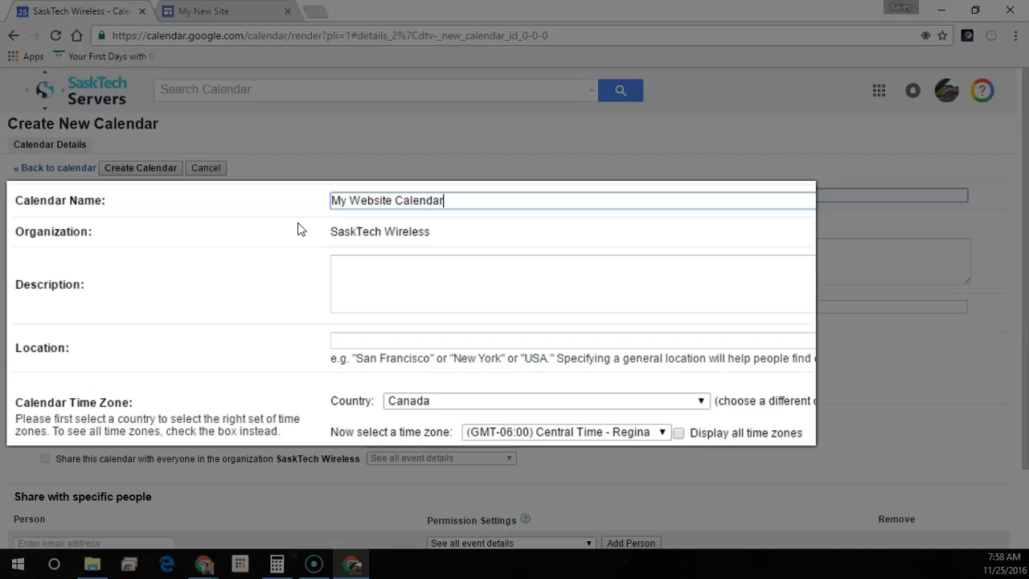
Enter "Events for my website" as the new calendar's description.
left_click(408, 271)
type("Events ")
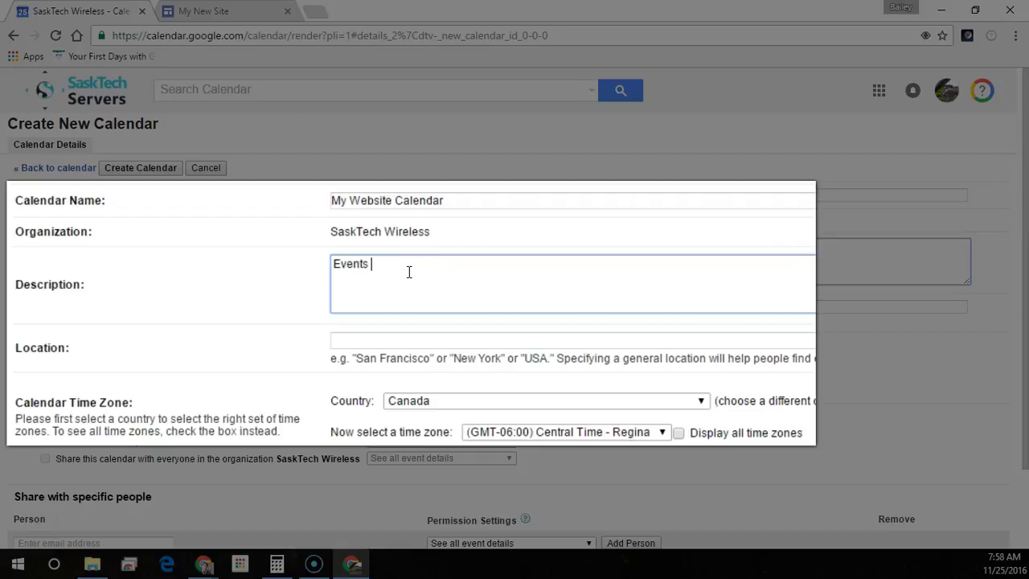
type("for my website")
left_click(410, 266)
scroll(410, 267, "down", 2)
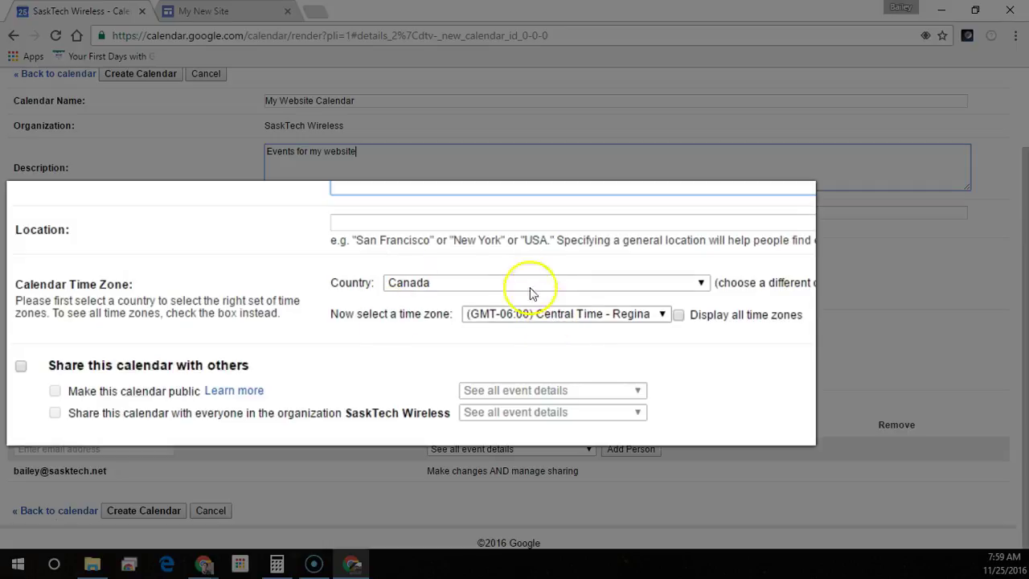
left_click(489, 223)
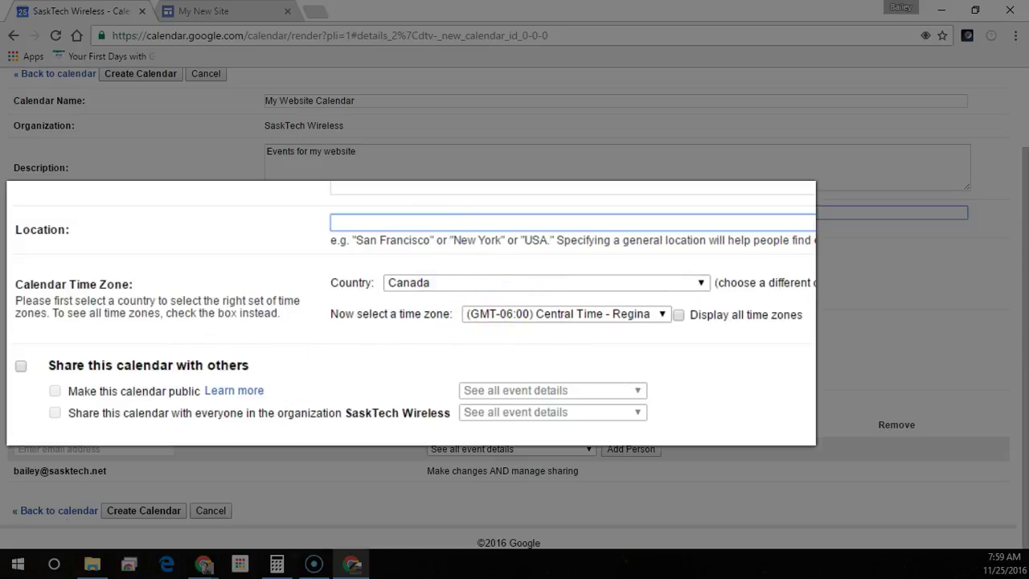
Share the new calendar with others and make it public with the See all event details permission.
left_click(22, 368)
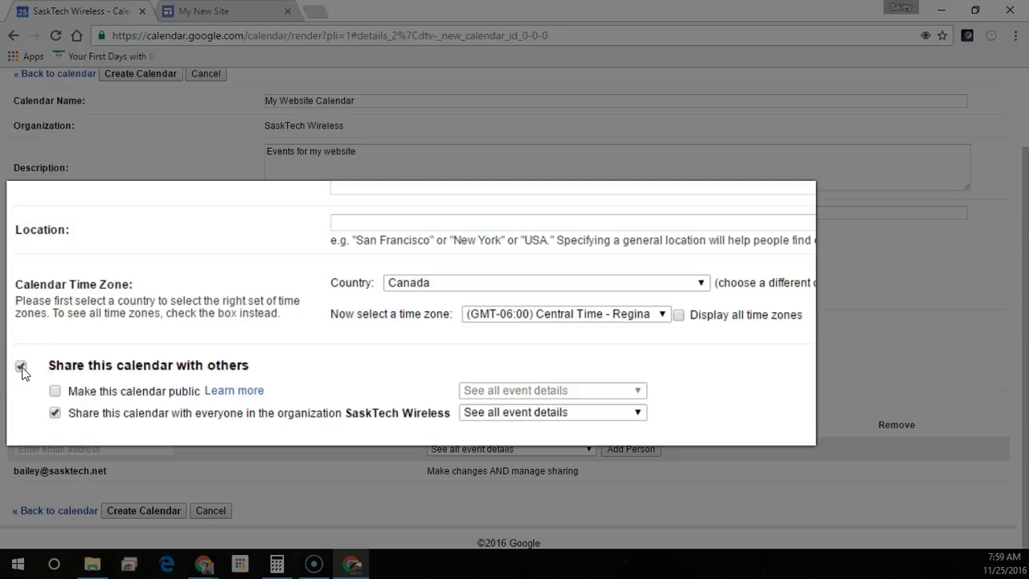
left_click(55, 392)
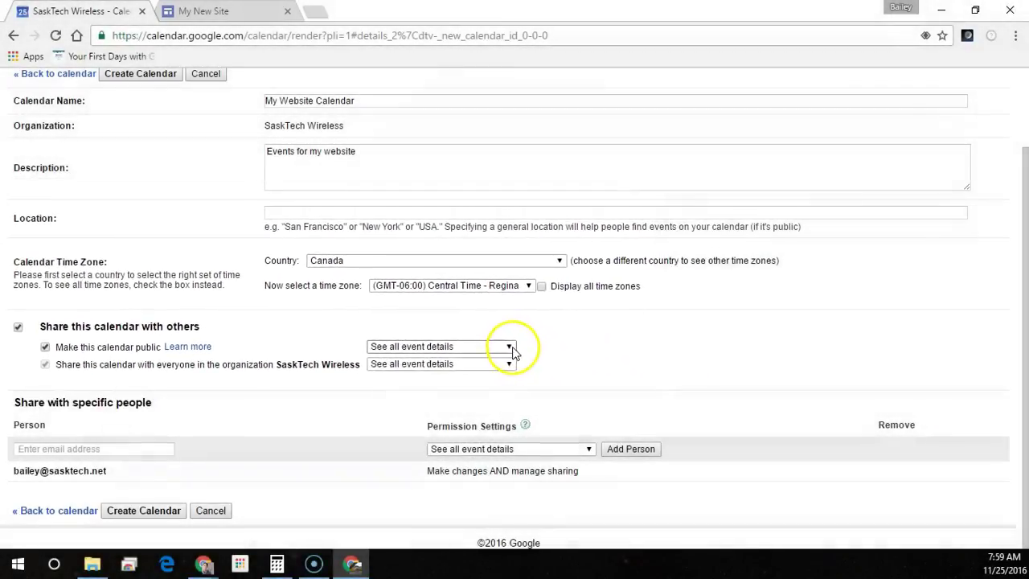
left_click(638, 390)
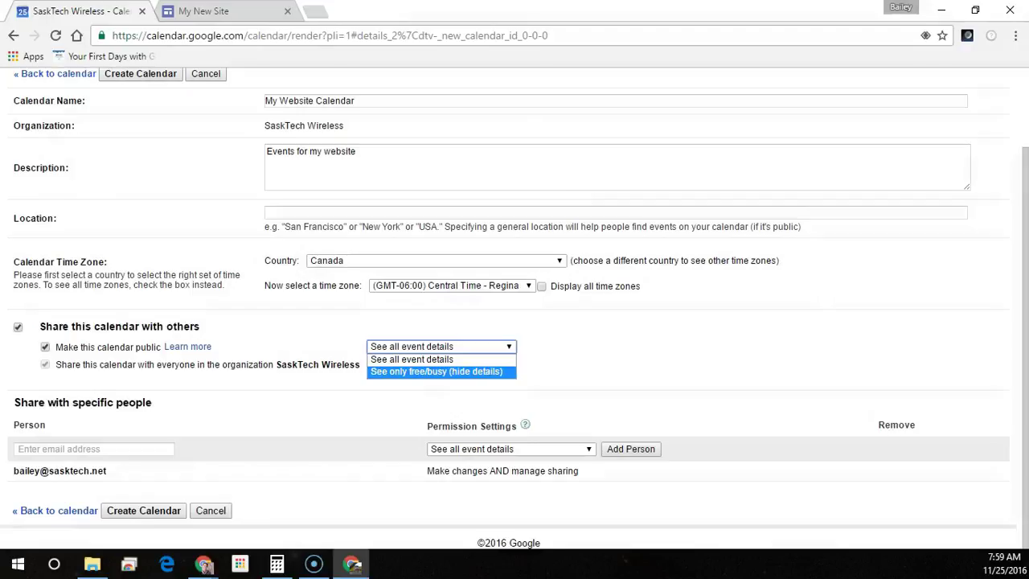
left_click(472, 360)
left_click(441, 345)
left_click(305, 387)
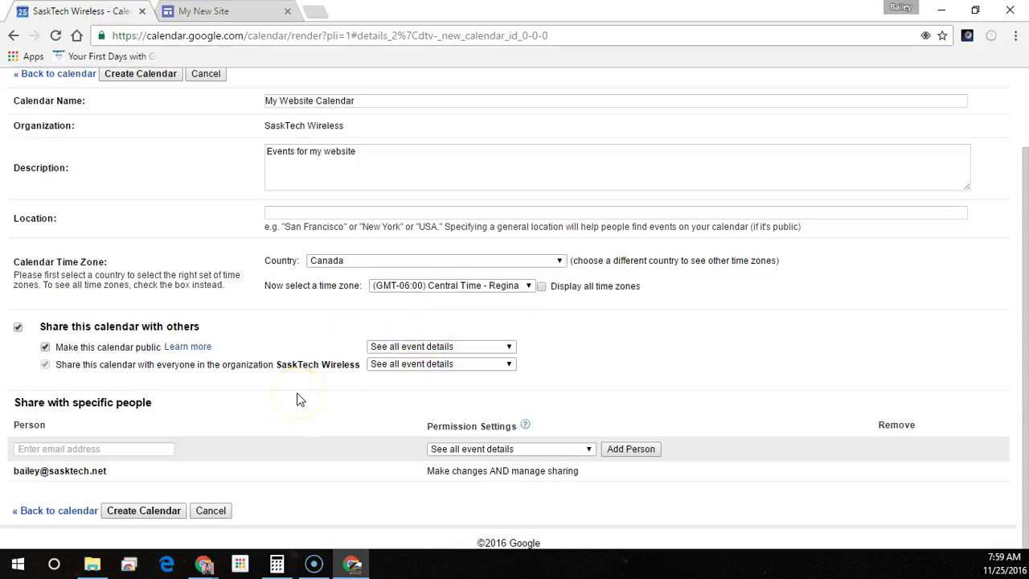
Create the calendar, accepting public visibility, and set the color of My Website Calendar to blue.
left_click(130, 512)
left_click(131, 514)
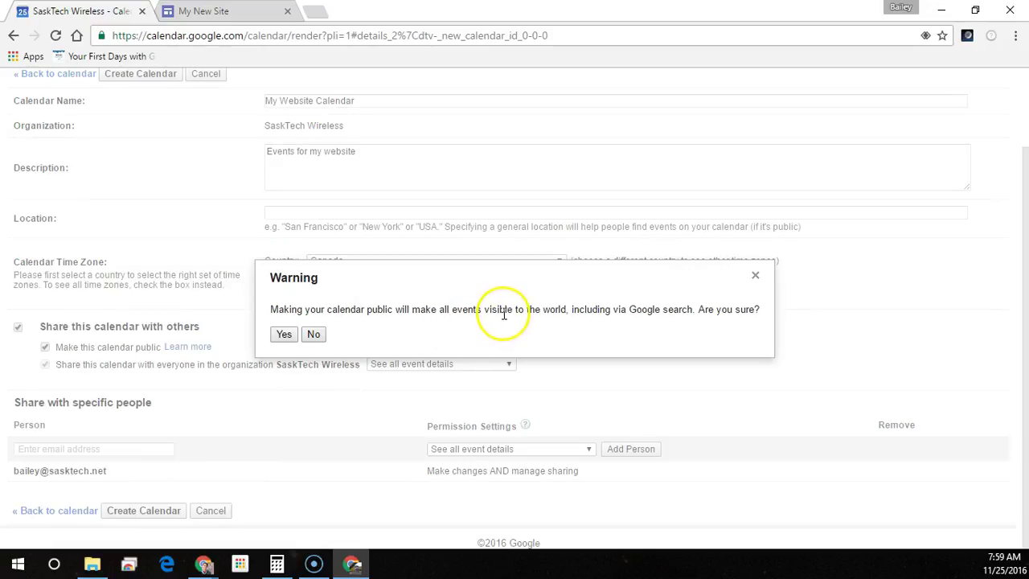
left_click(285, 334)
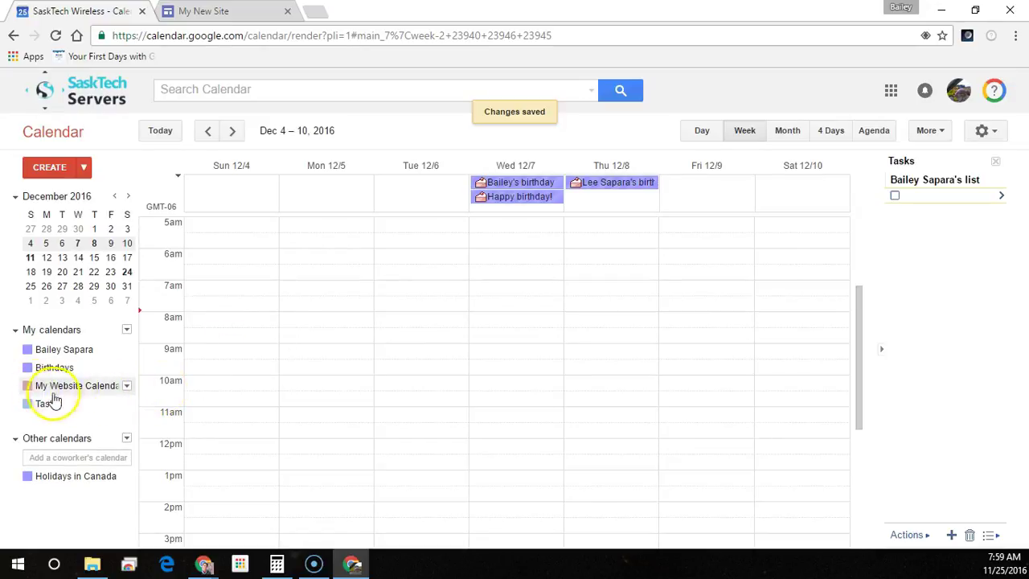
left_click(126, 387)
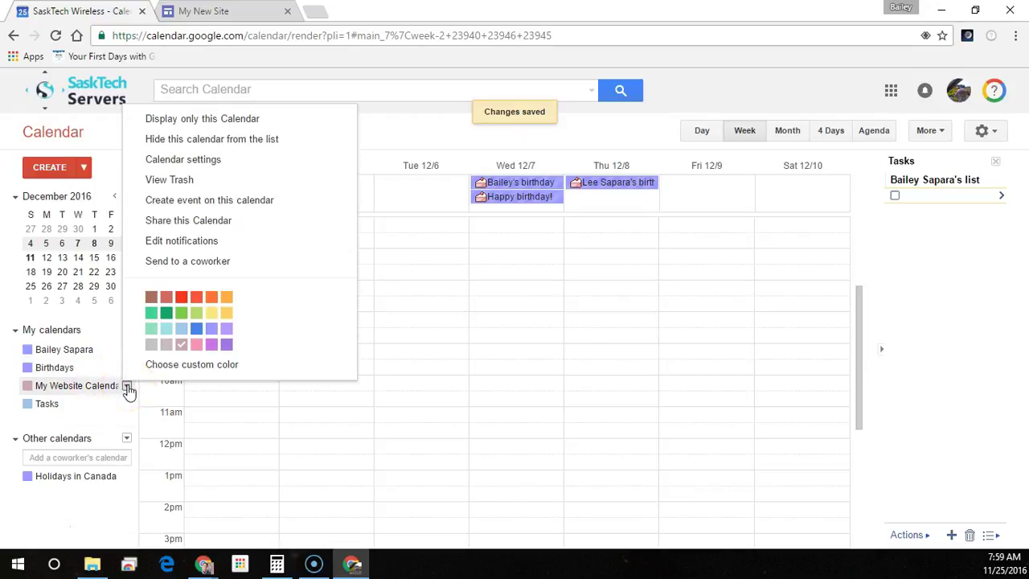
left_click(197, 332)
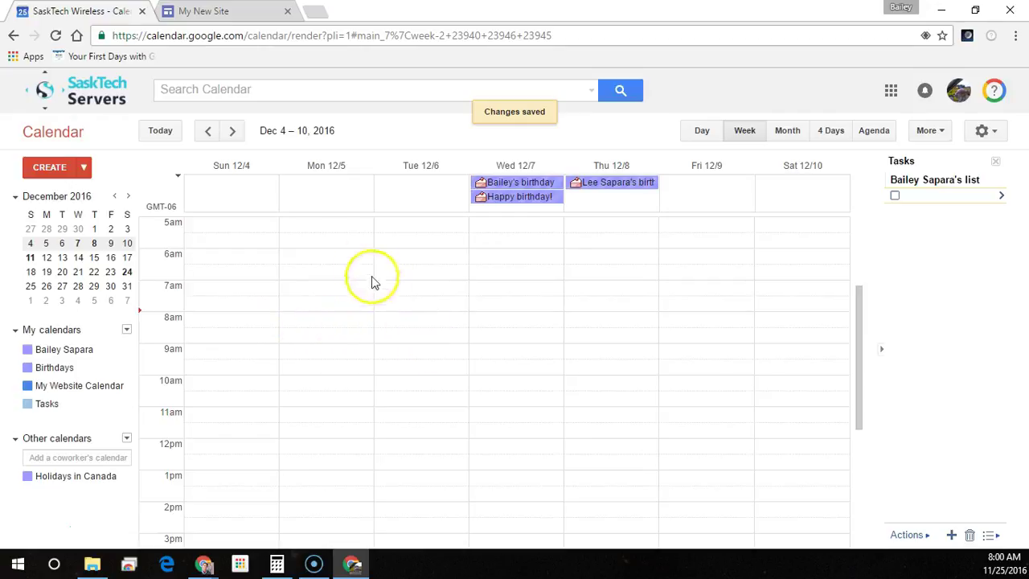
Create the event "Launch Google Calendar for Sites" on Friday, November 25, 9am – 10am, in My Website Calendar.
left_click(161, 130)
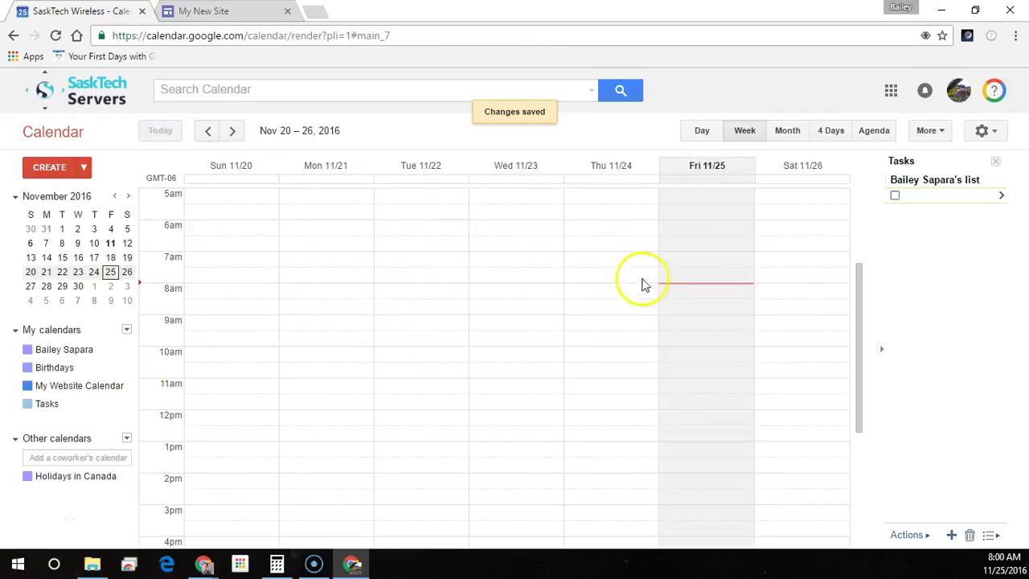
left_click(690, 328)
type("Launch Google ")
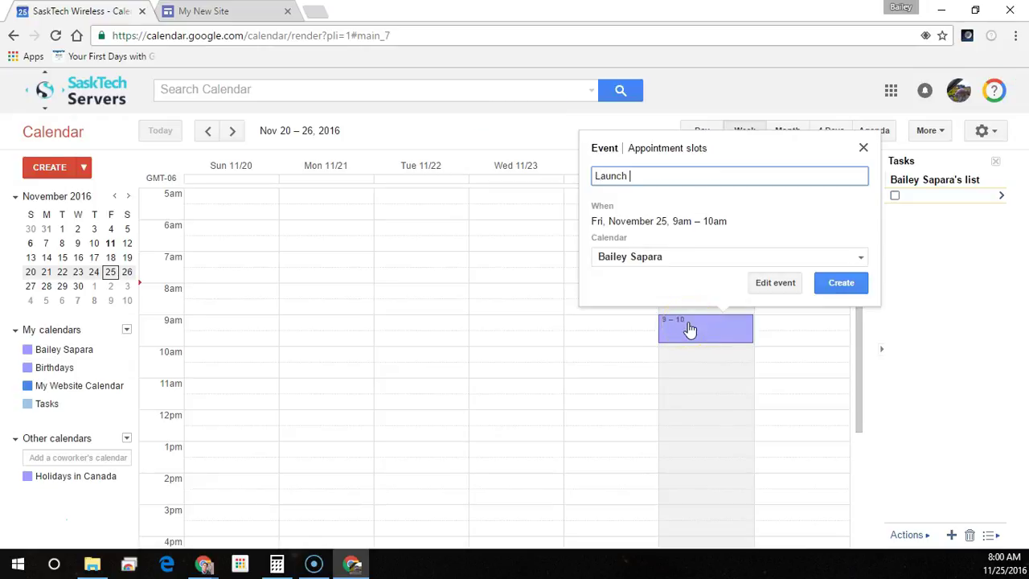
type("Calendar for Sites")
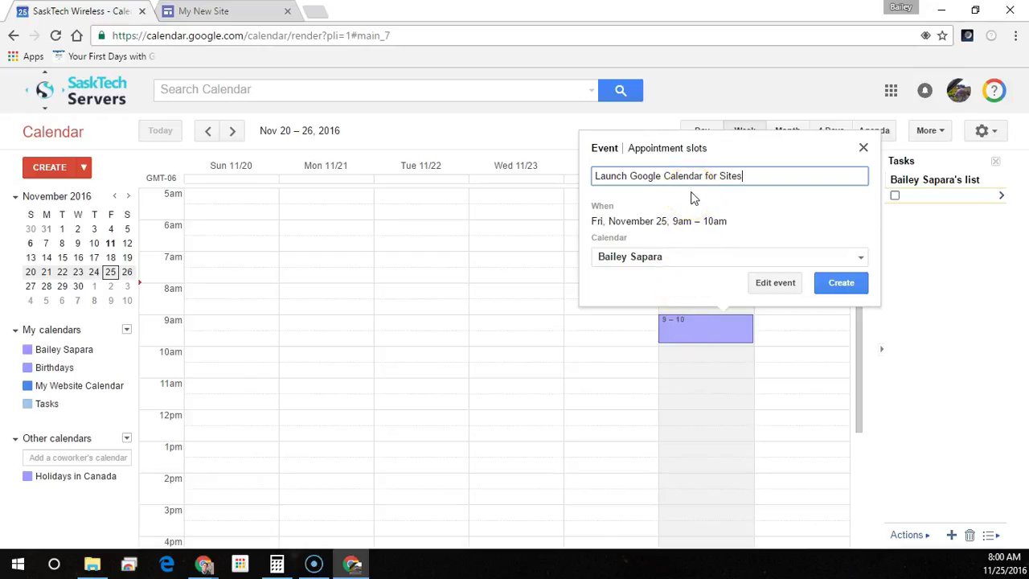
left_click(689, 261)
left_click_drag(685, 278, 715, 301)
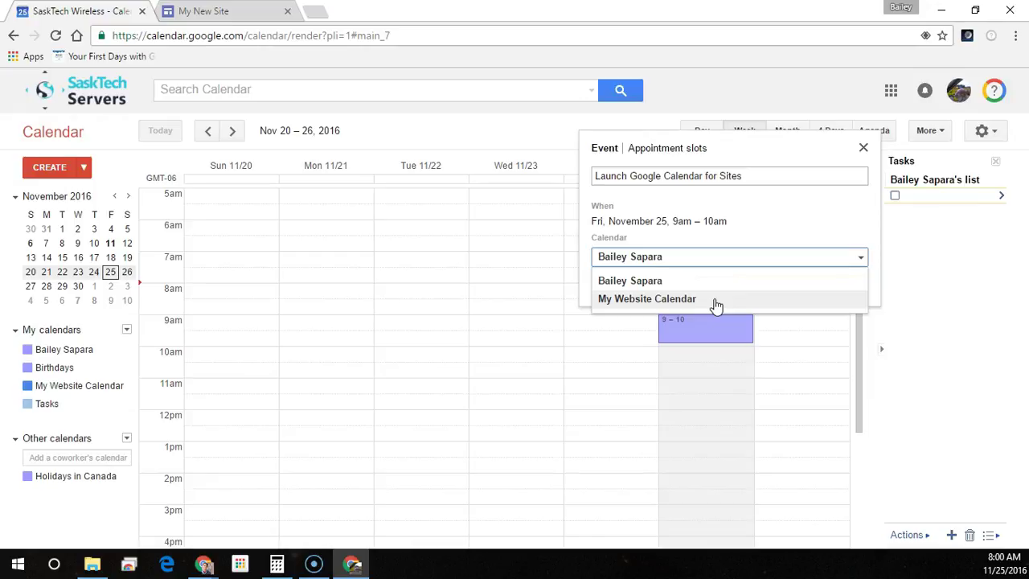
left_click(718, 302)
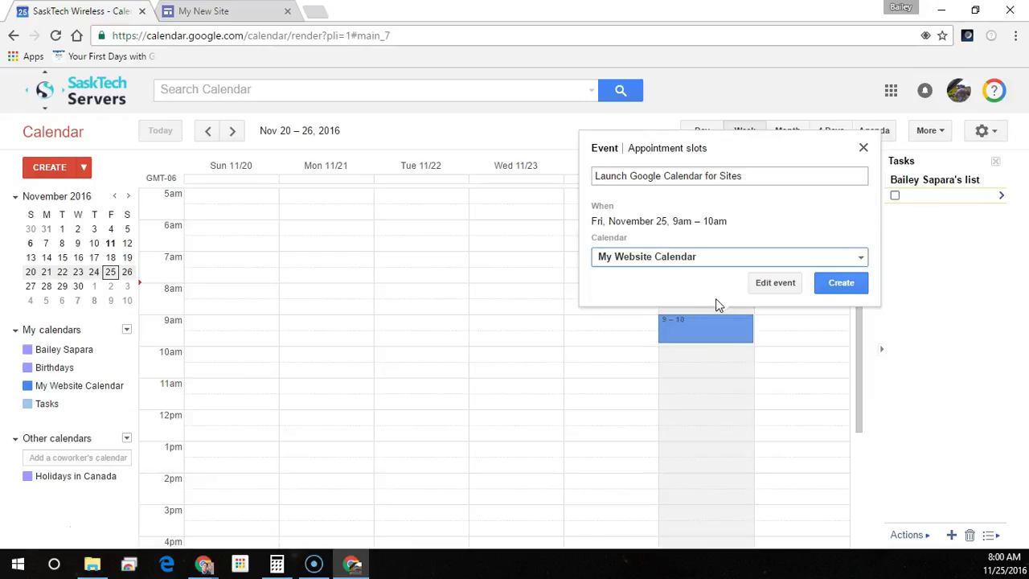
left_click(837, 275)
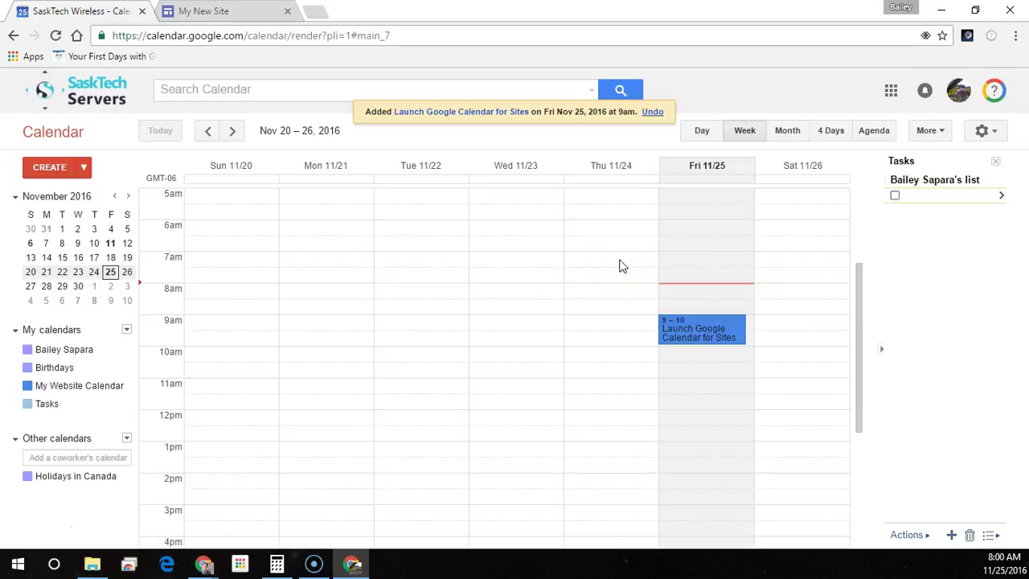
Switch back to the My New Site editor and choose My Website Calendar for insertion on the Events page.
left_click(217, 11)
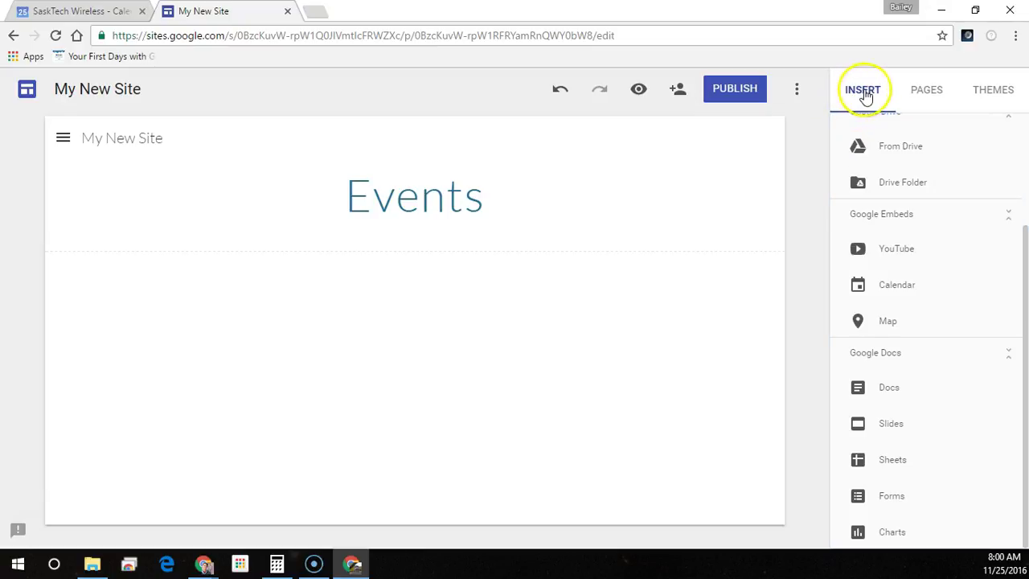
left_click(858, 294)
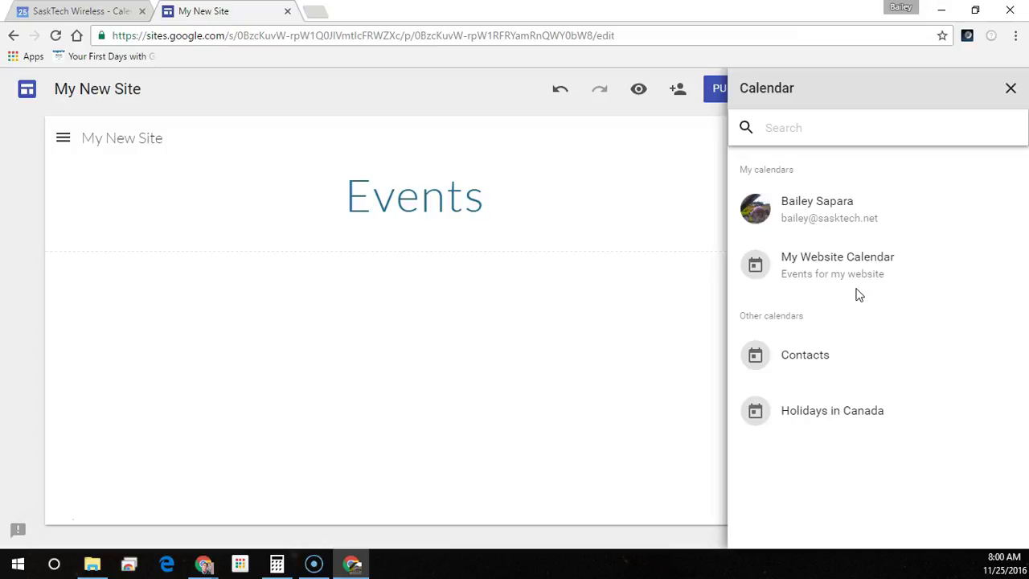
left_click(804, 274)
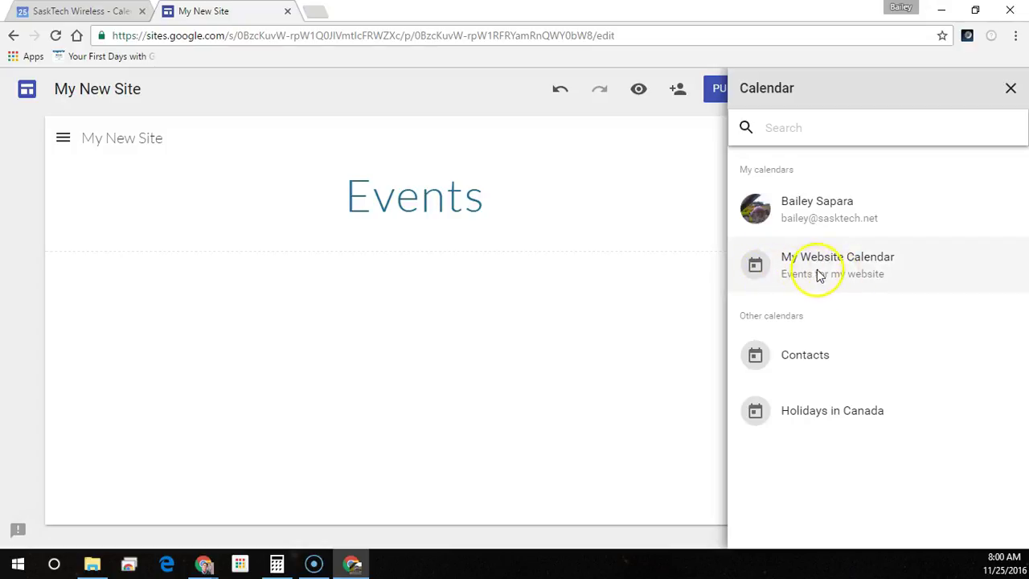
left_click(837, 275)
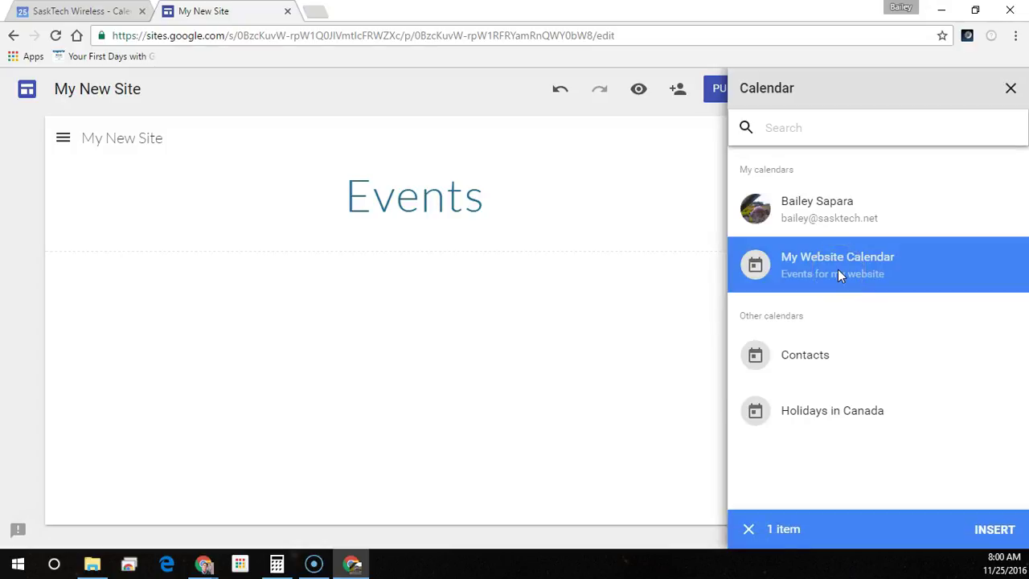
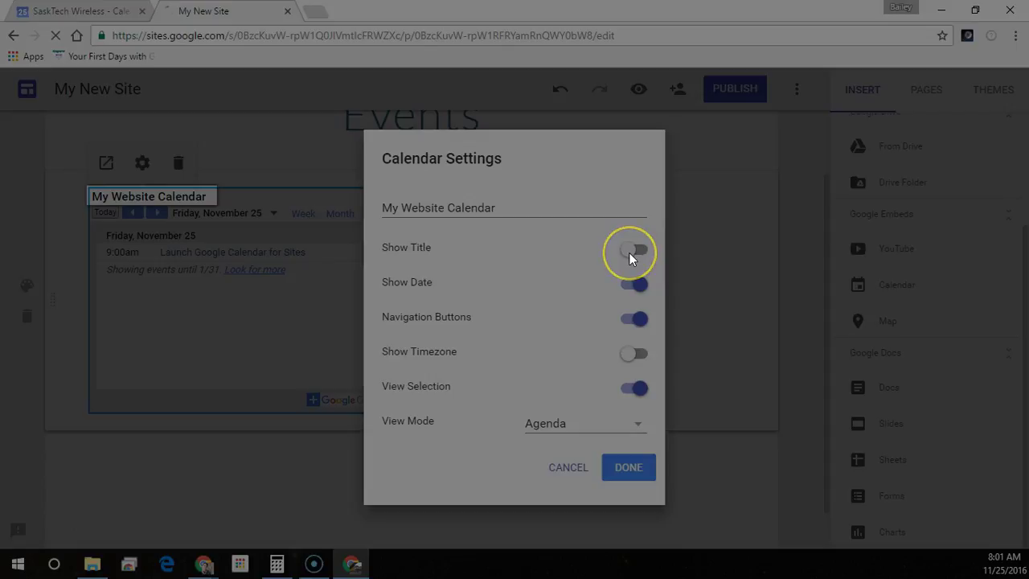
Set the embedded calendar to show its title, date, navigation buttons and time zone.
left_click(630, 252)
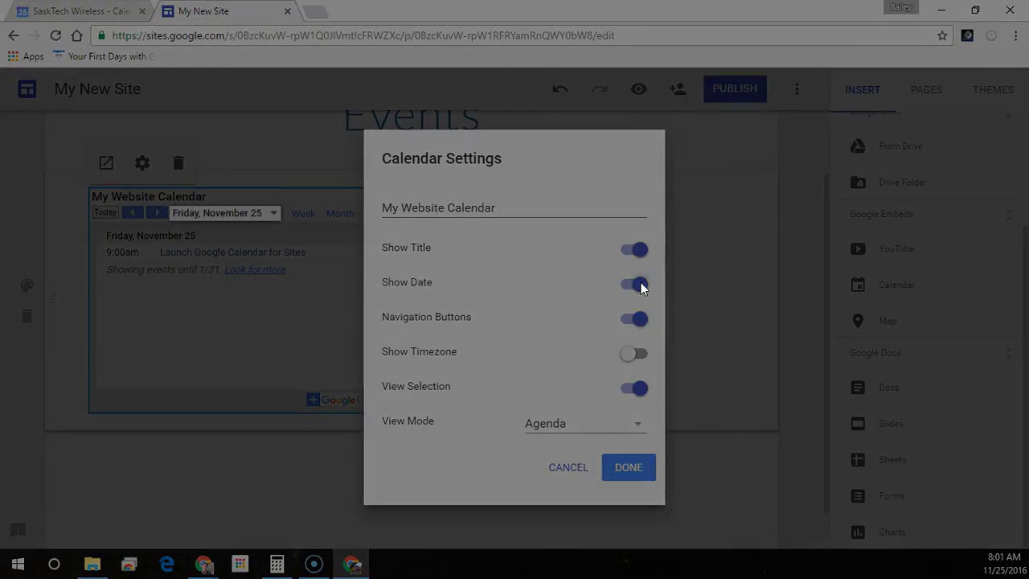
left_click(636, 284)
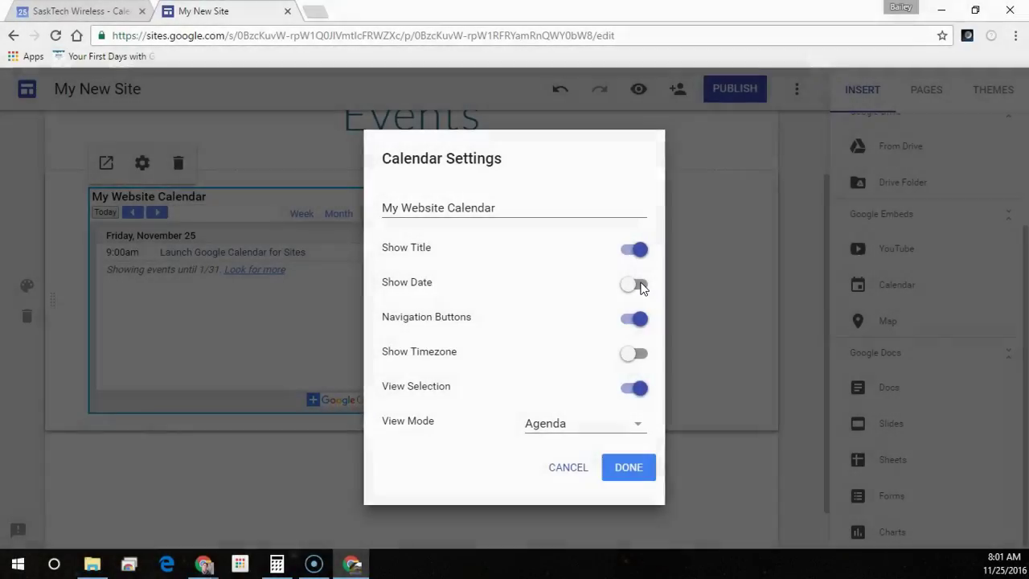
left_click(640, 284)
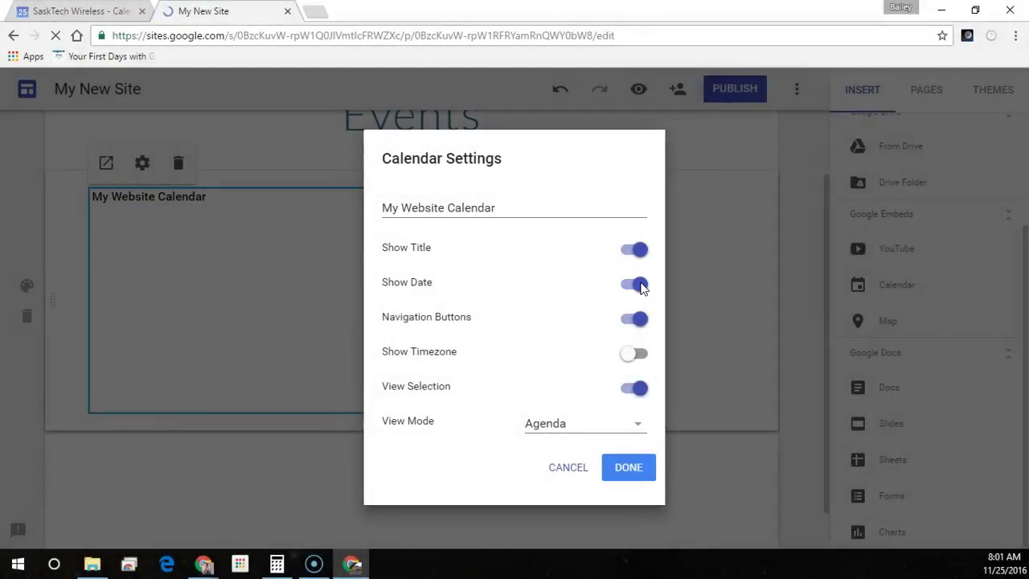
left_click(639, 319)
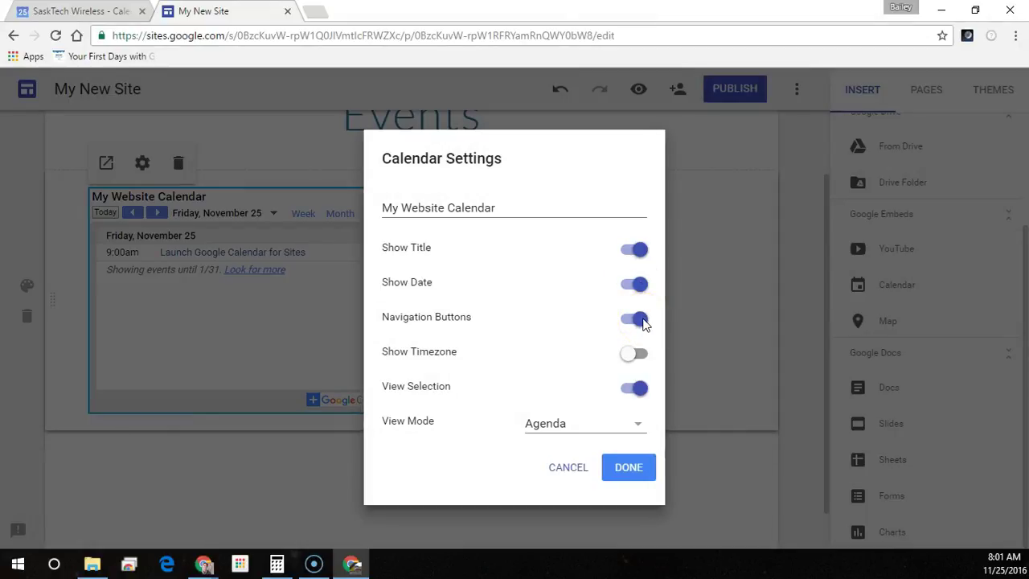
left_click(639, 319)
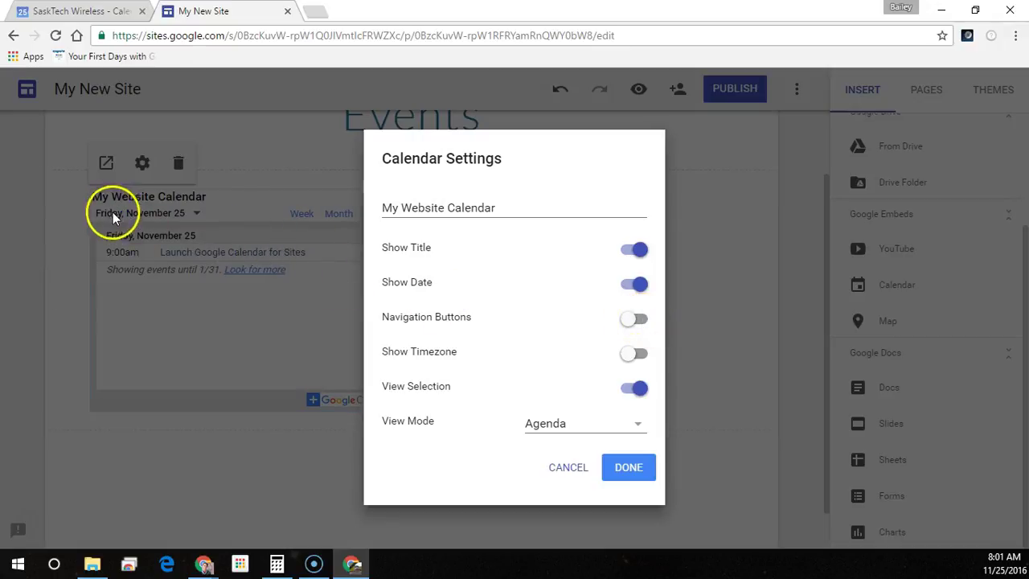
left_click(644, 320)
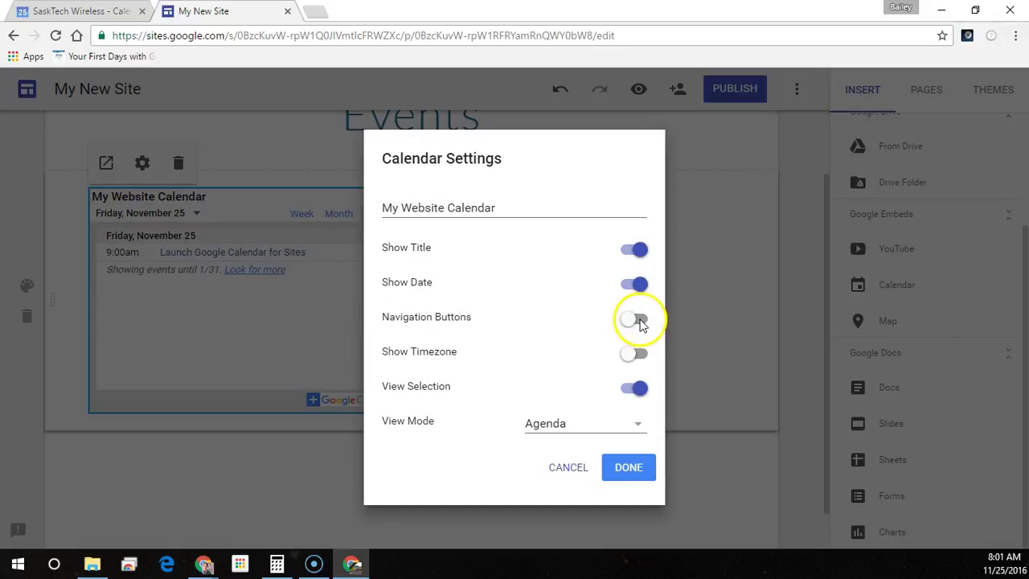
left_click(640, 358)
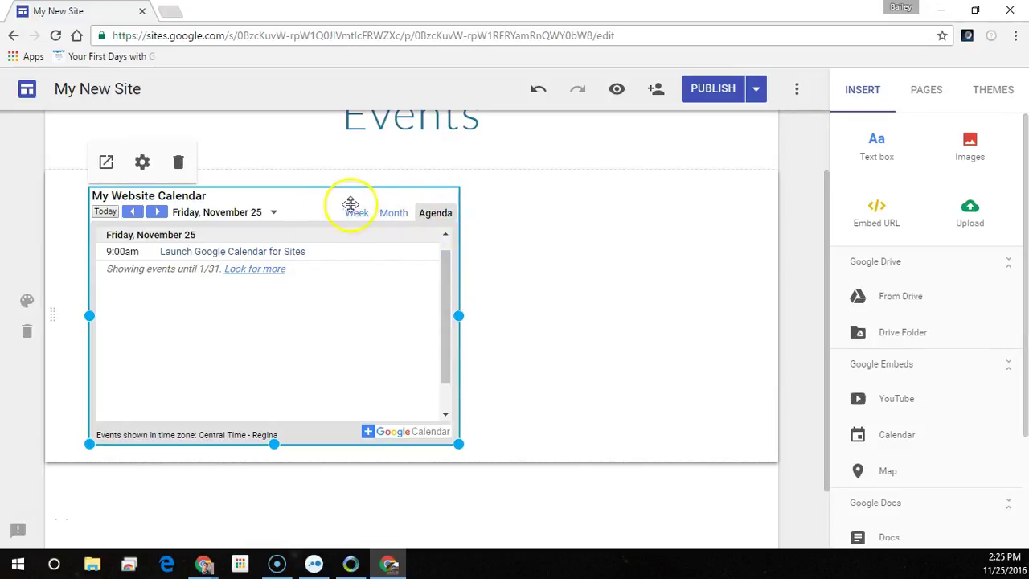
Turn off View Selection for the embedded calendar, apply the change, and reopen the calendar settings.
left_click(144, 164)
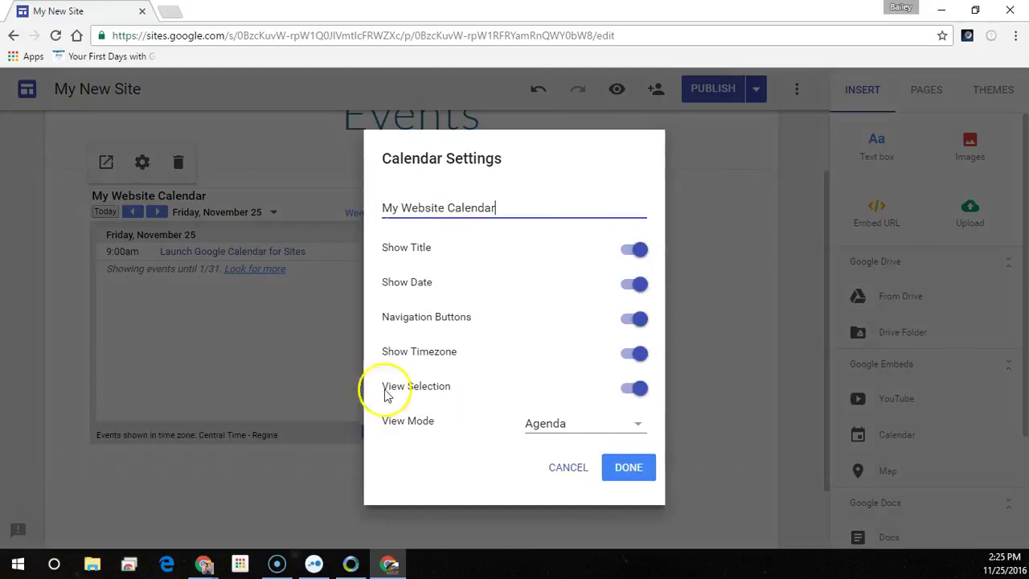
left_click(639, 391)
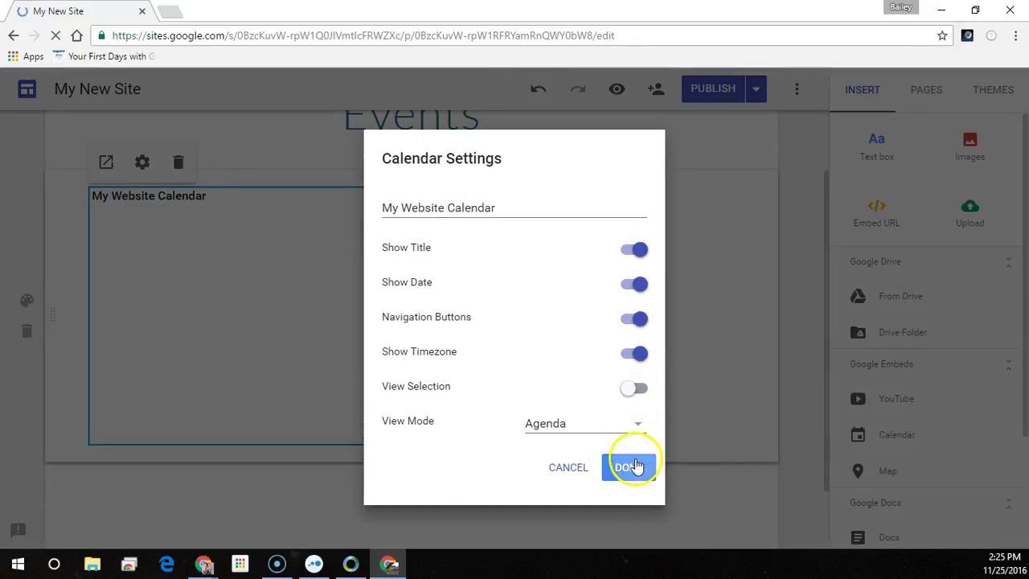
left_click(631, 468)
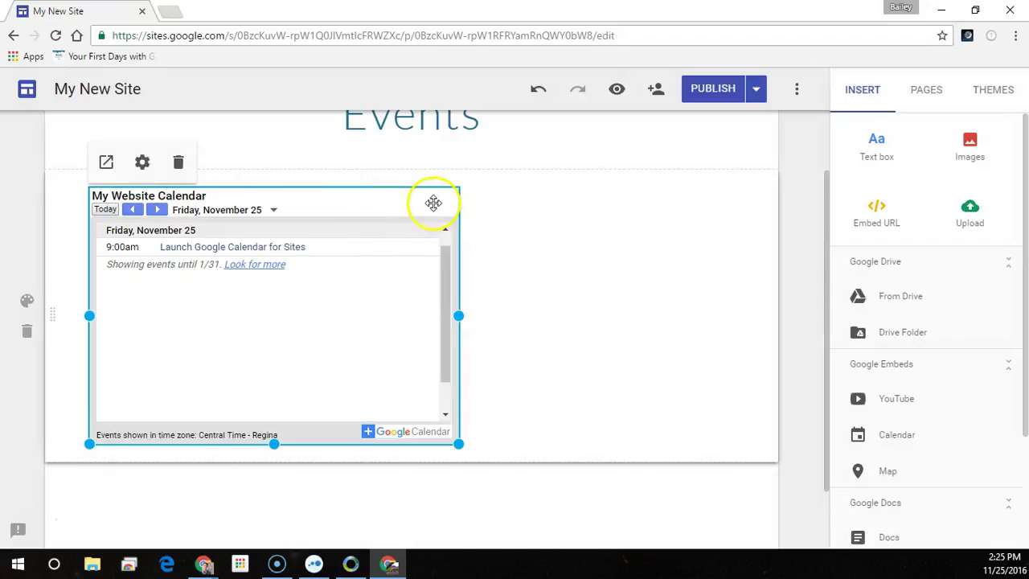
left_click(142, 165)
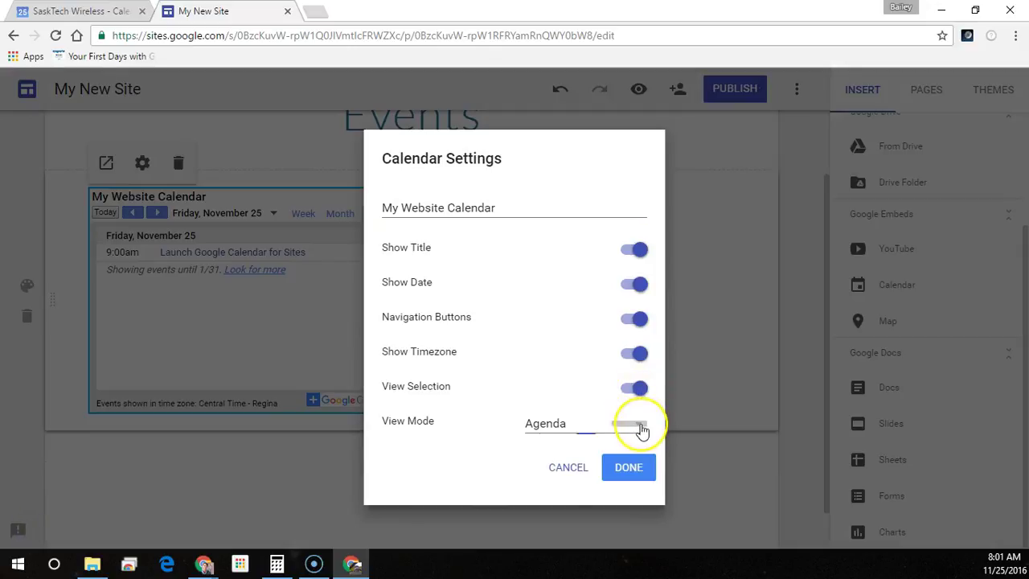
Set the embedded calendar's view mode to Month and apply the settings.
left_click(639, 426)
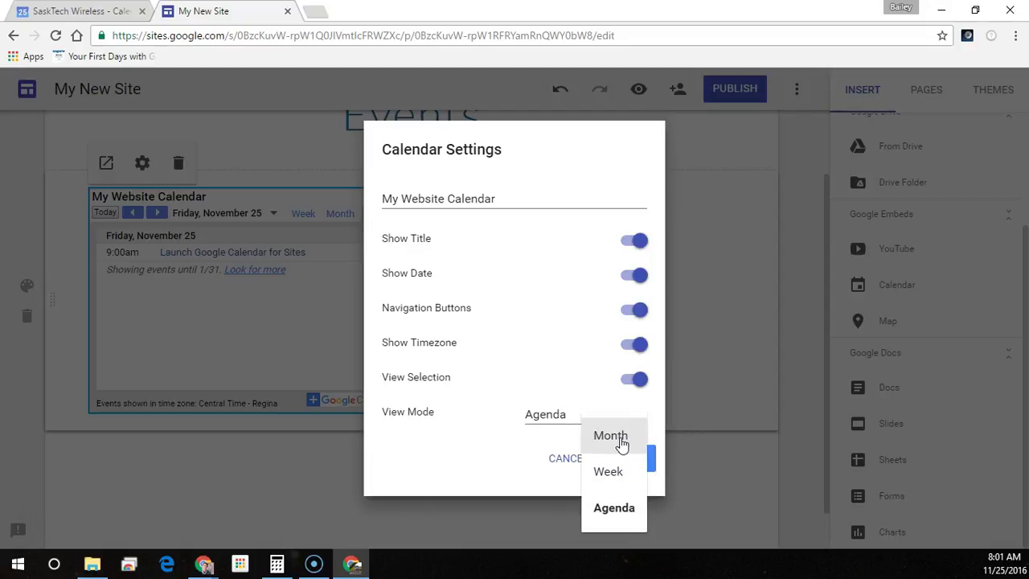
left_click(611, 436)
left_click(628, 462)
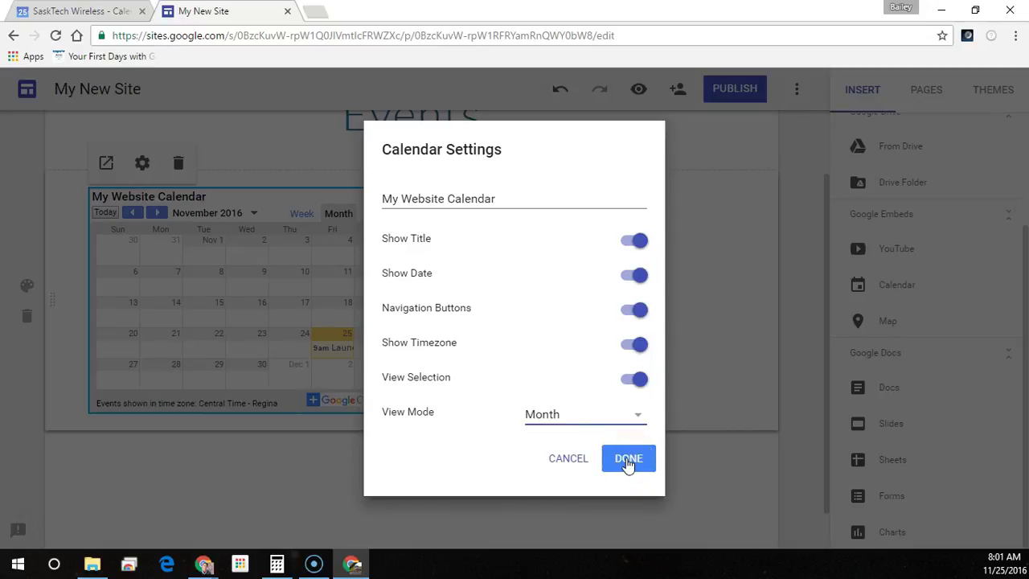
left_click(628, 458)
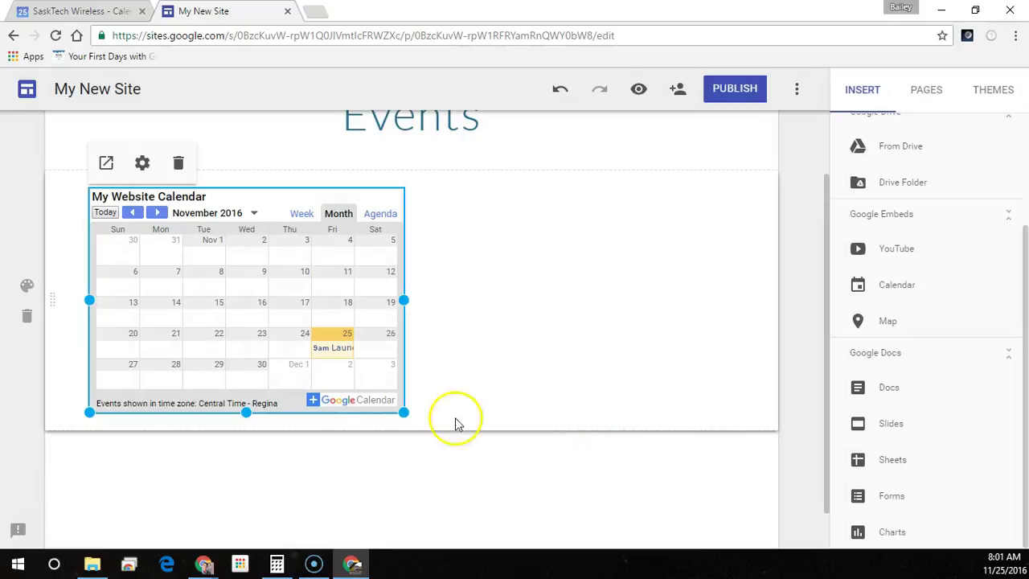
Enlarge the embedded calendar to nearly the full page width and extend its height so the month rows are taller.
left_click_drag(413, 414, 731, 419)
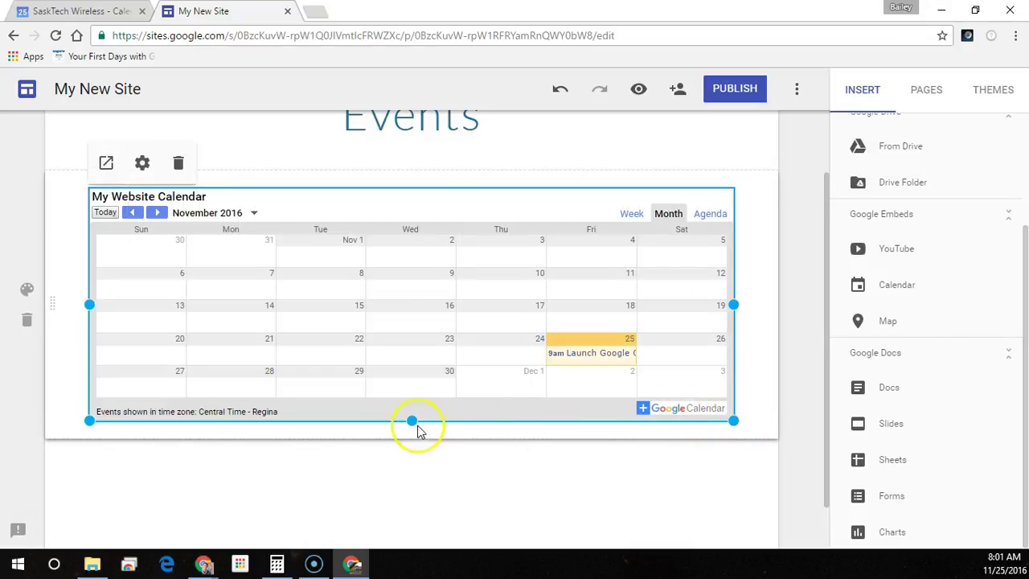
double_click(404, 485)
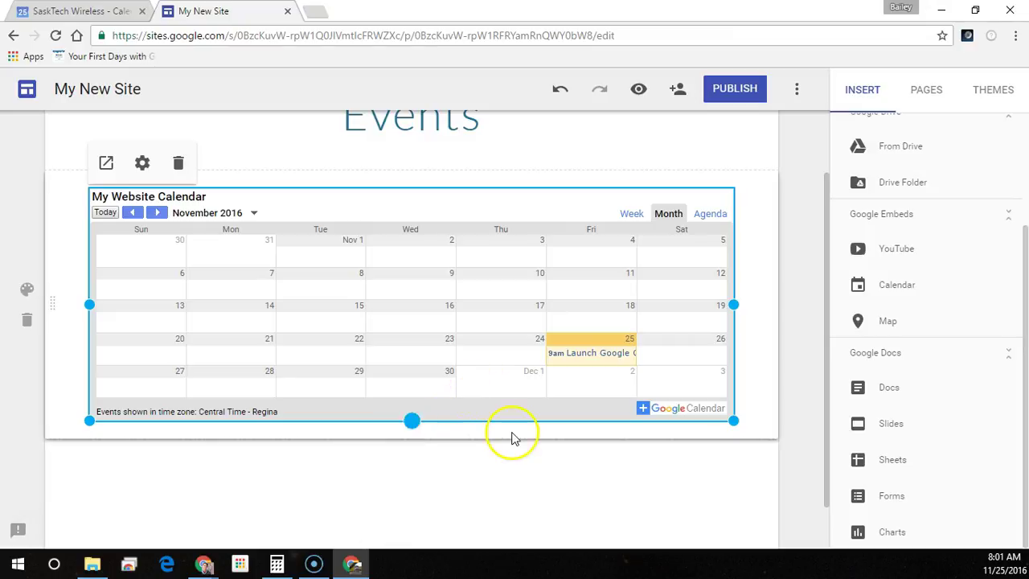
left_click(394, 438)
left_click(413, 421)
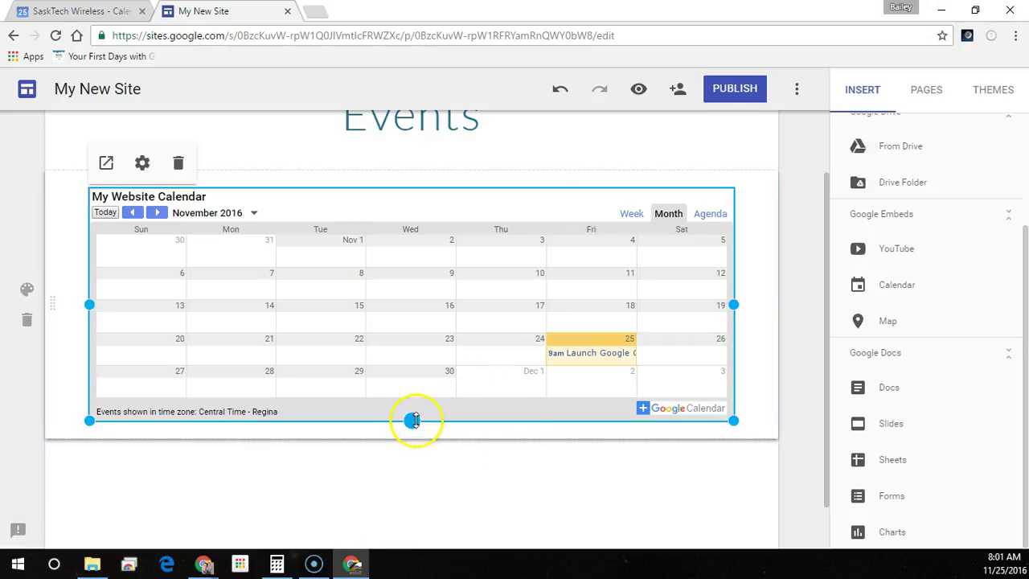
left_click_drag(413, 420, 413, 531)
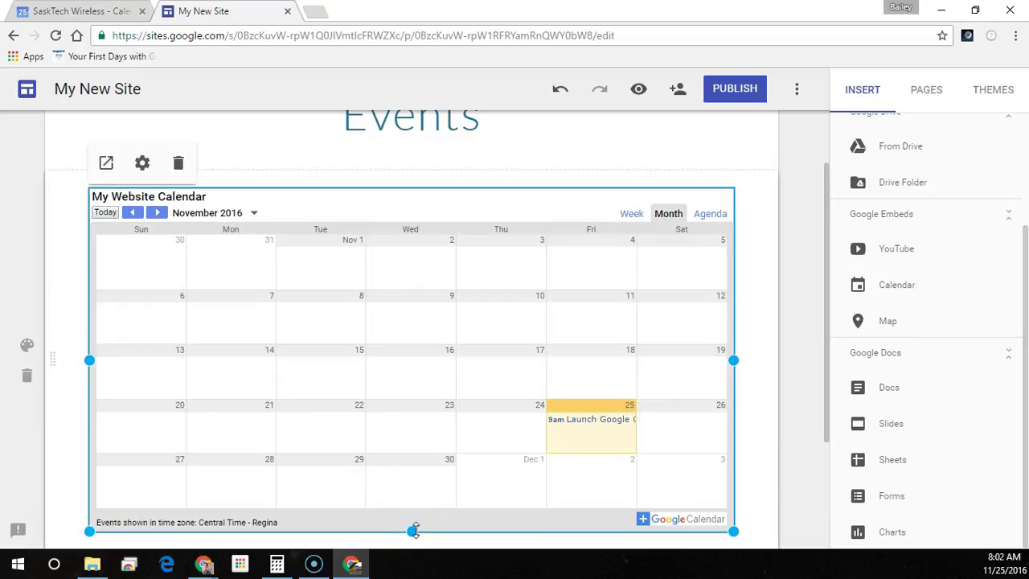
left_click(356, 454)
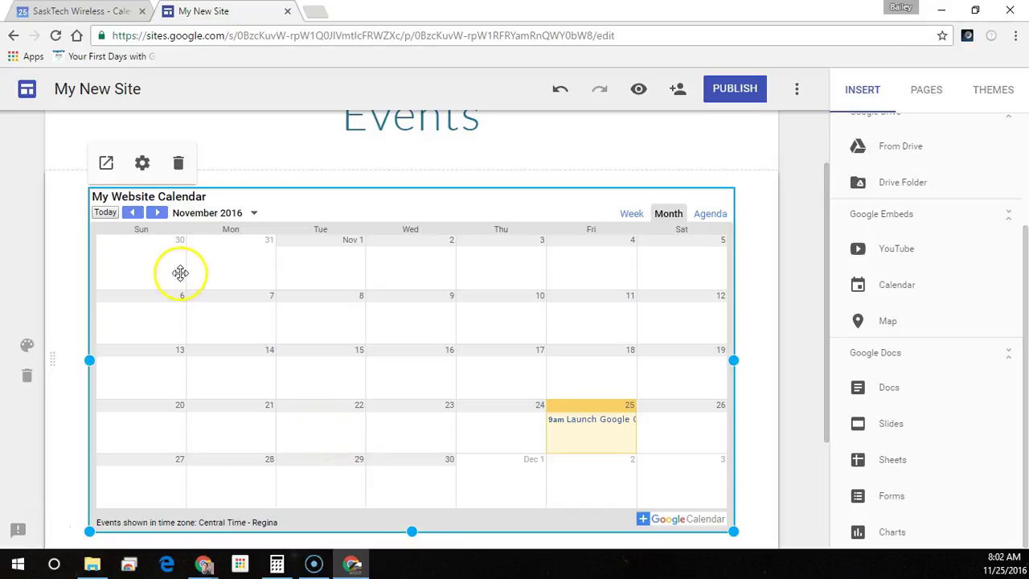
View the embedded calendar in its own browser tab, then return to the site editor and preview the Events page.
left_click(106, 164)
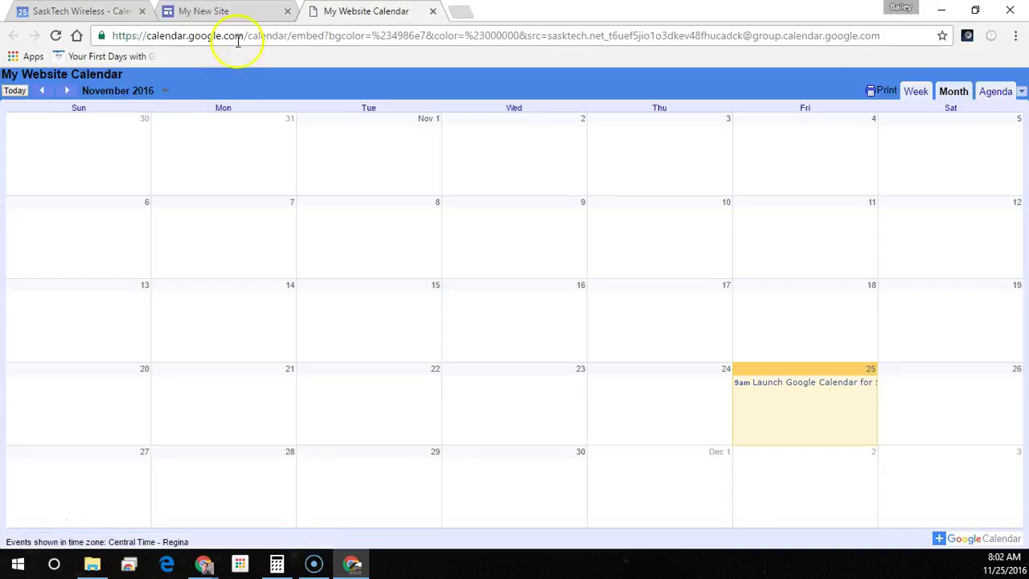
left_click(236, 10)
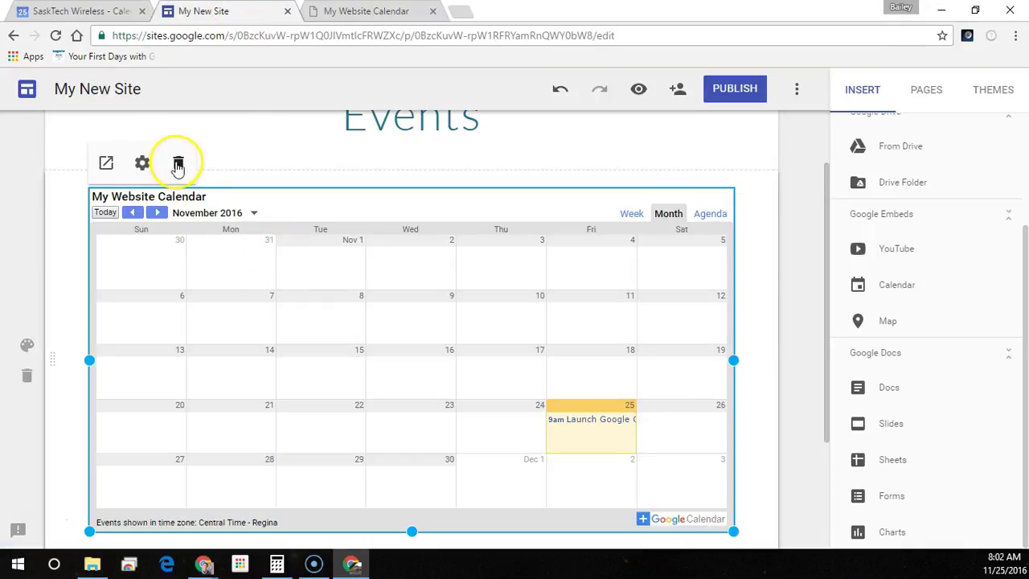
left_click(638, 89)
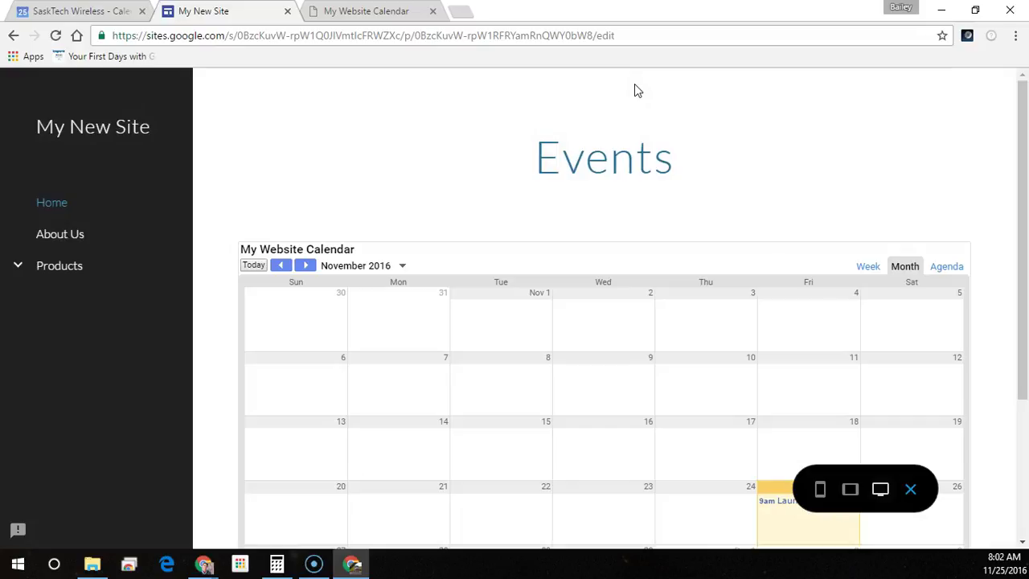
mouse_move(1023, 180)
left_mouse_down()
mouse_move(1023, 342)
mouse_move(1024, 191)
left_mouse_up()
Switch to Google Calendar and share My Website Calendar with a coworker's e-mail address, keeping Make changes AND manage sharing, and save.
left_click(109, 11)
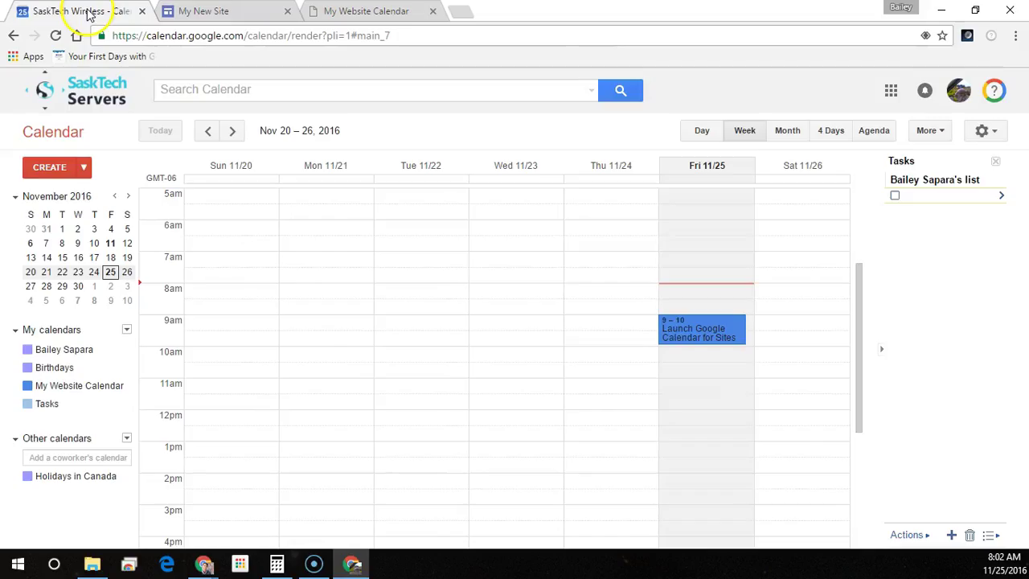
left_click(127, 387)
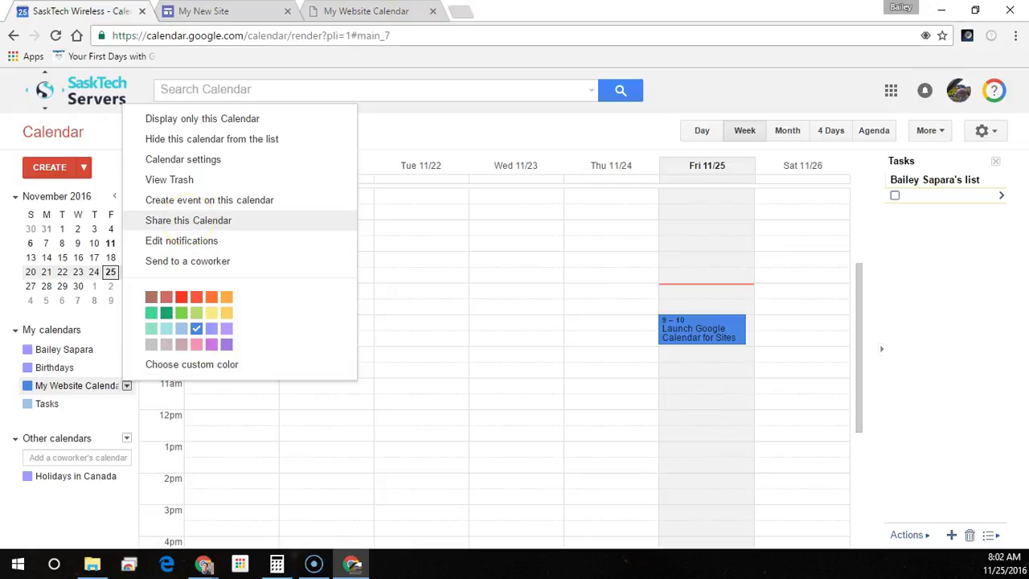
left_click(172, 222)
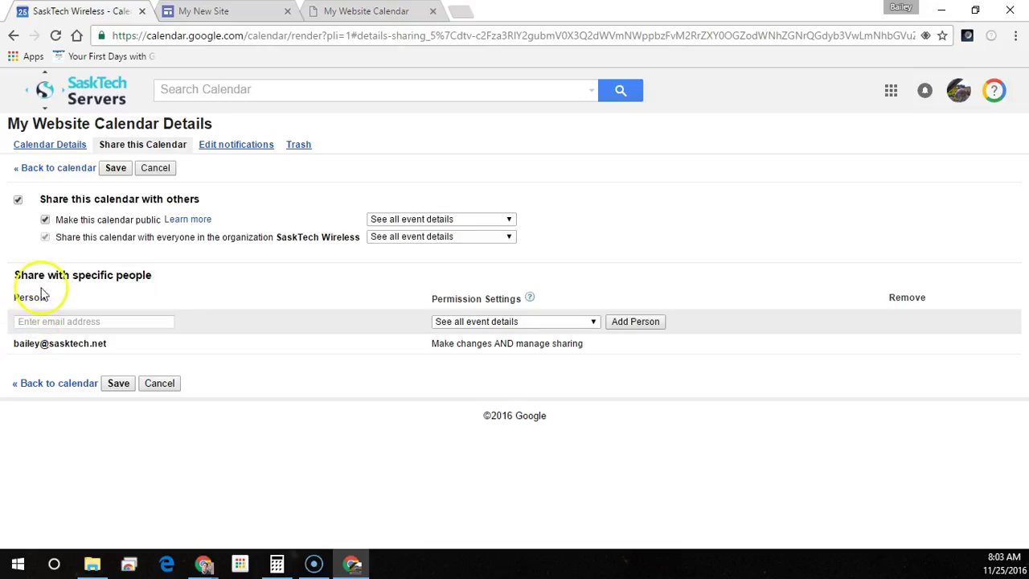
left_click(37, 322)
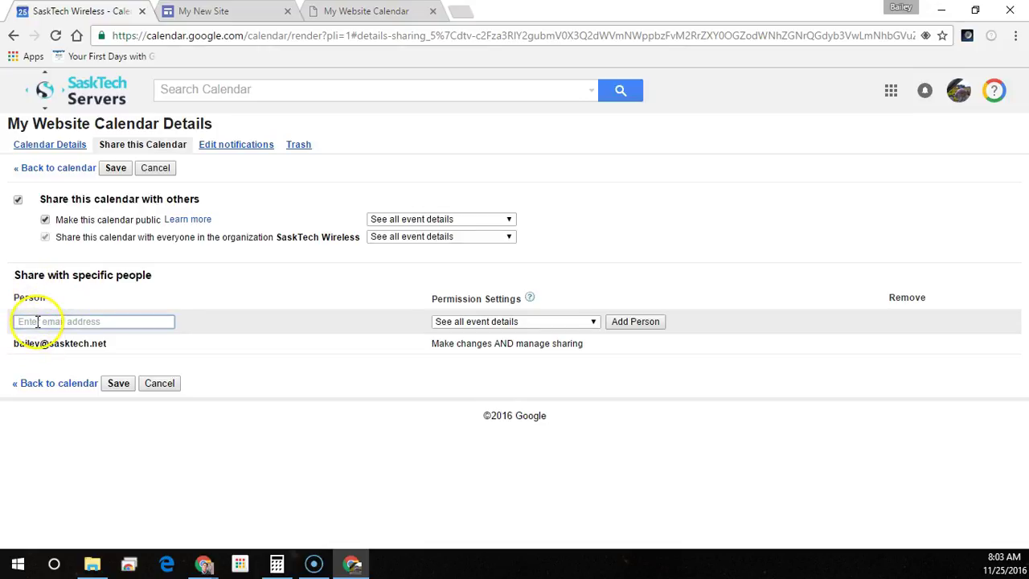
type("lee@")
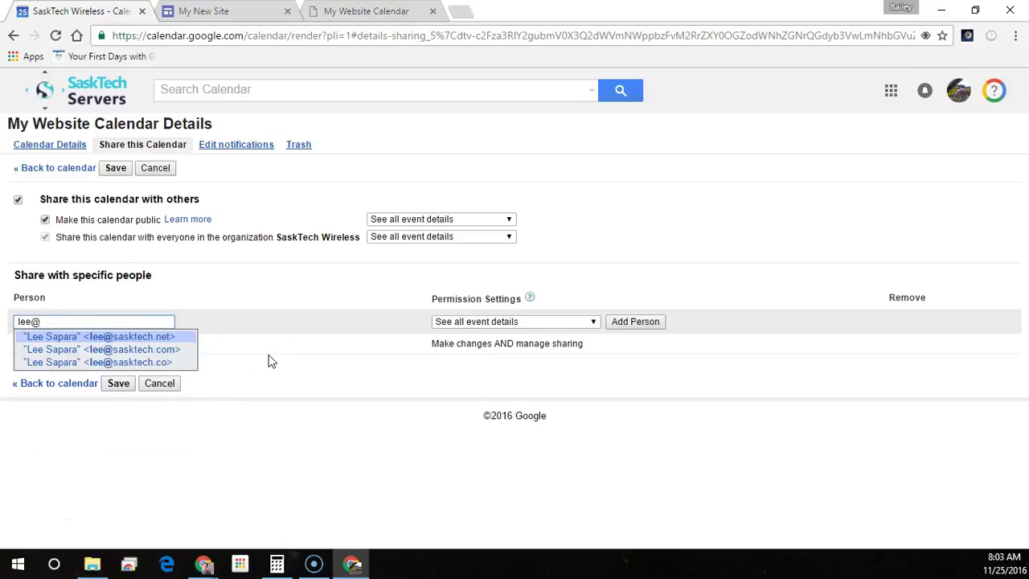
left_click(154, 337)
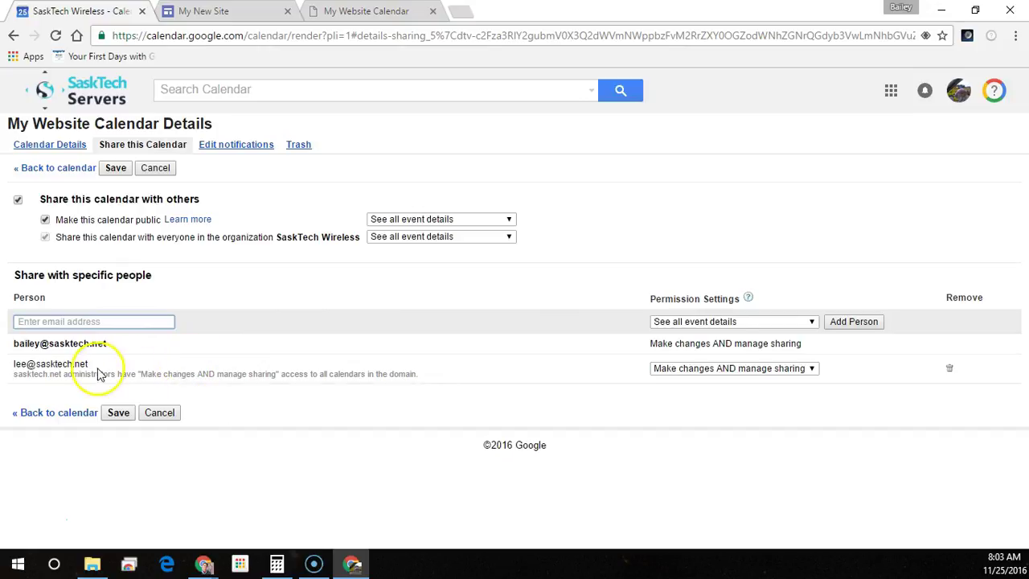
left_click(26, 386)
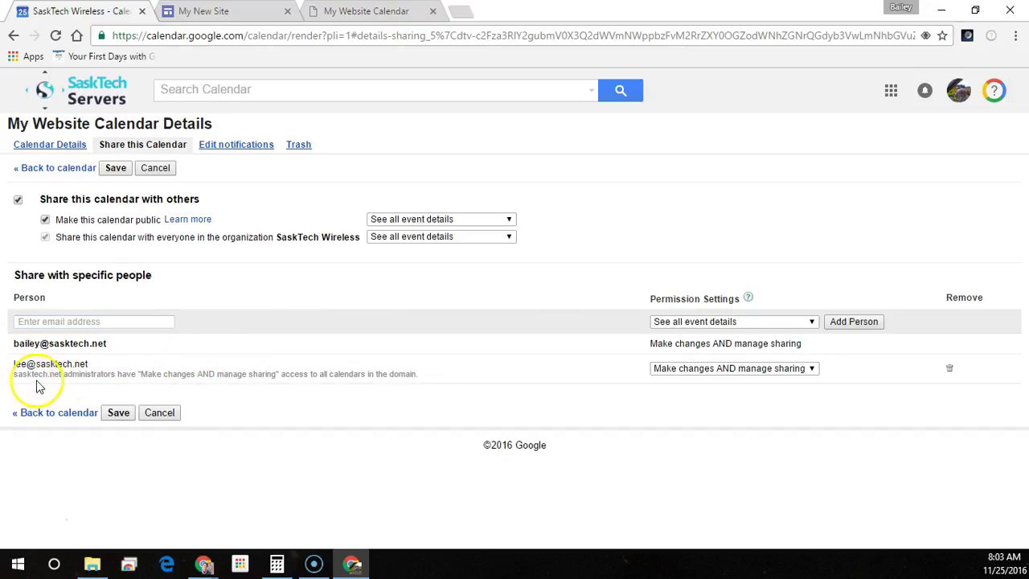
left_click(704, 372)
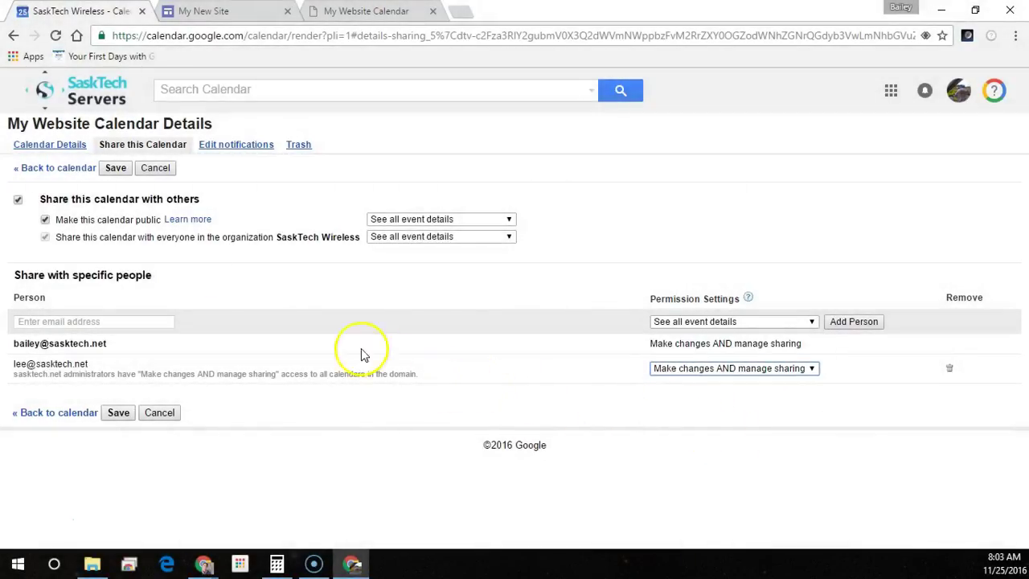
left_click(117, 171)
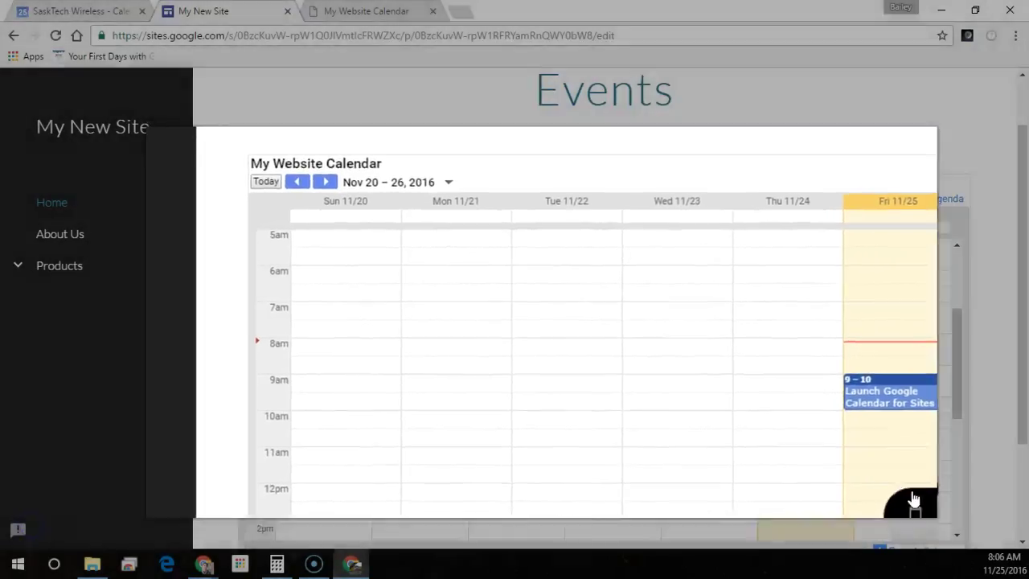
Close the site preview and select the embedded calendar on the Events page.
left_click(911, 492)
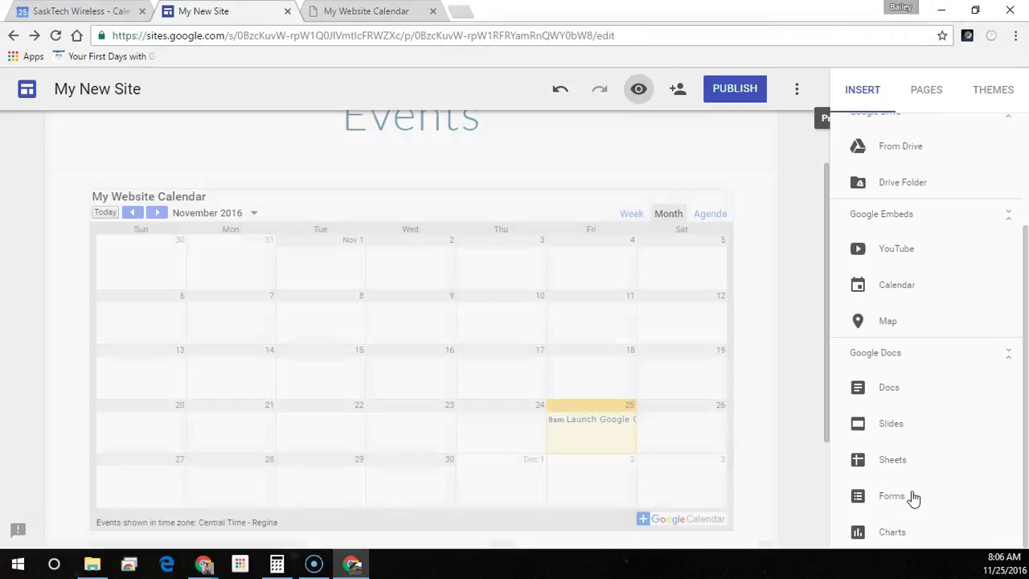
left_click(488, 324)
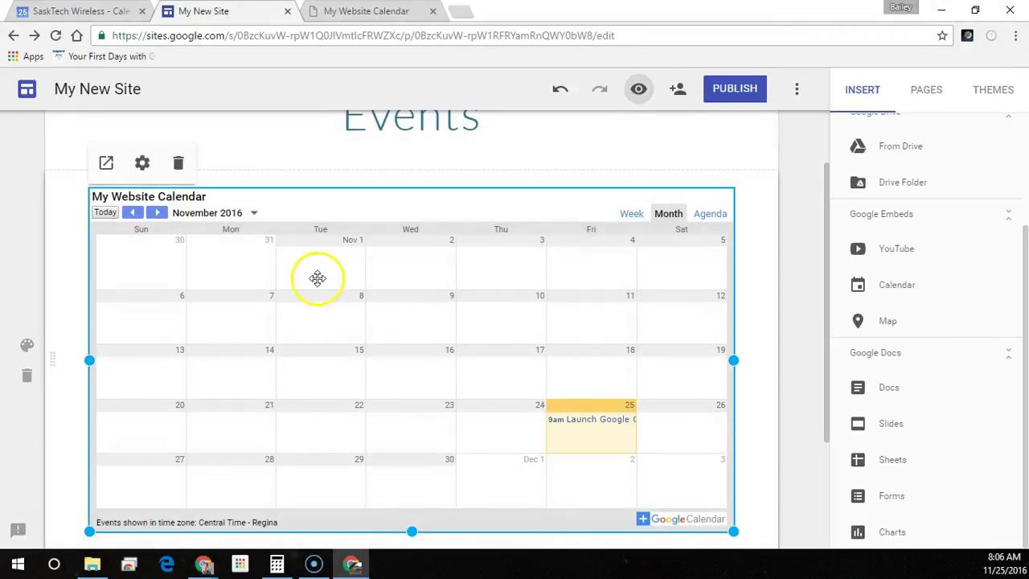